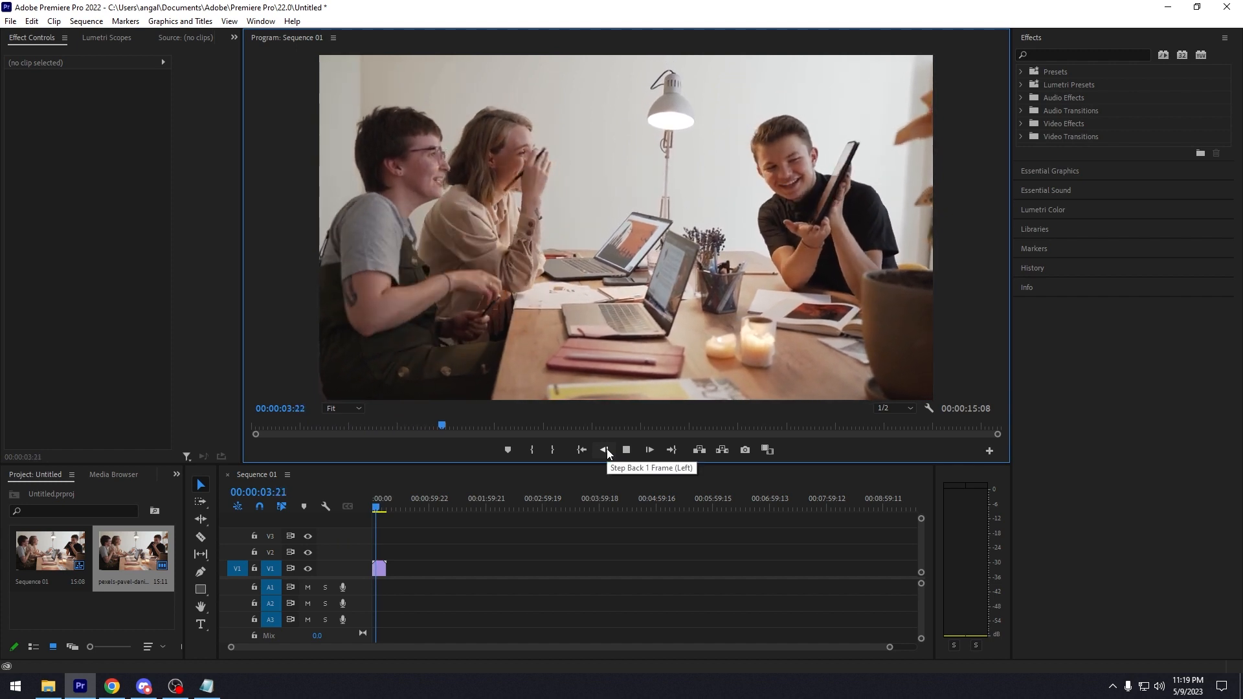
# Return the playhead to the sequence start, enlarge the clip's display in the timeline, and select the V1 video clip
pyautogui.moveTo(379, 512); pyautogui.dragTo(366, 507)
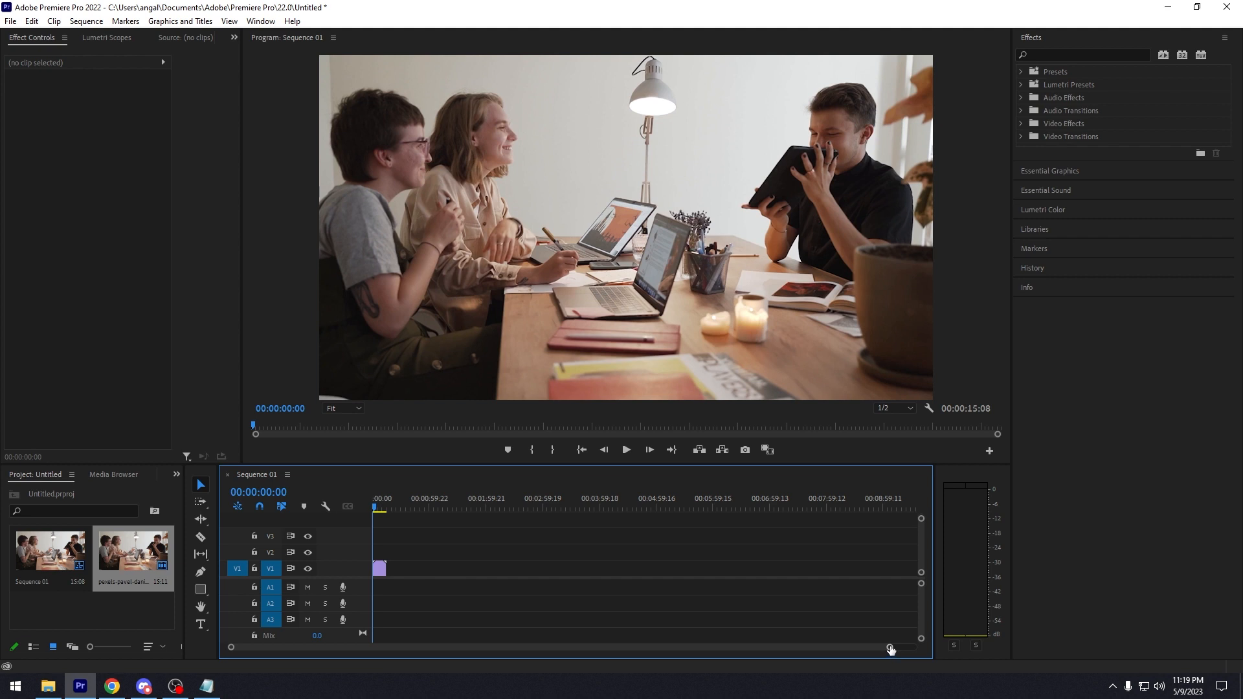
pyautogui.moveTo(890, 650); pyautogui.dragTo(654, 659)
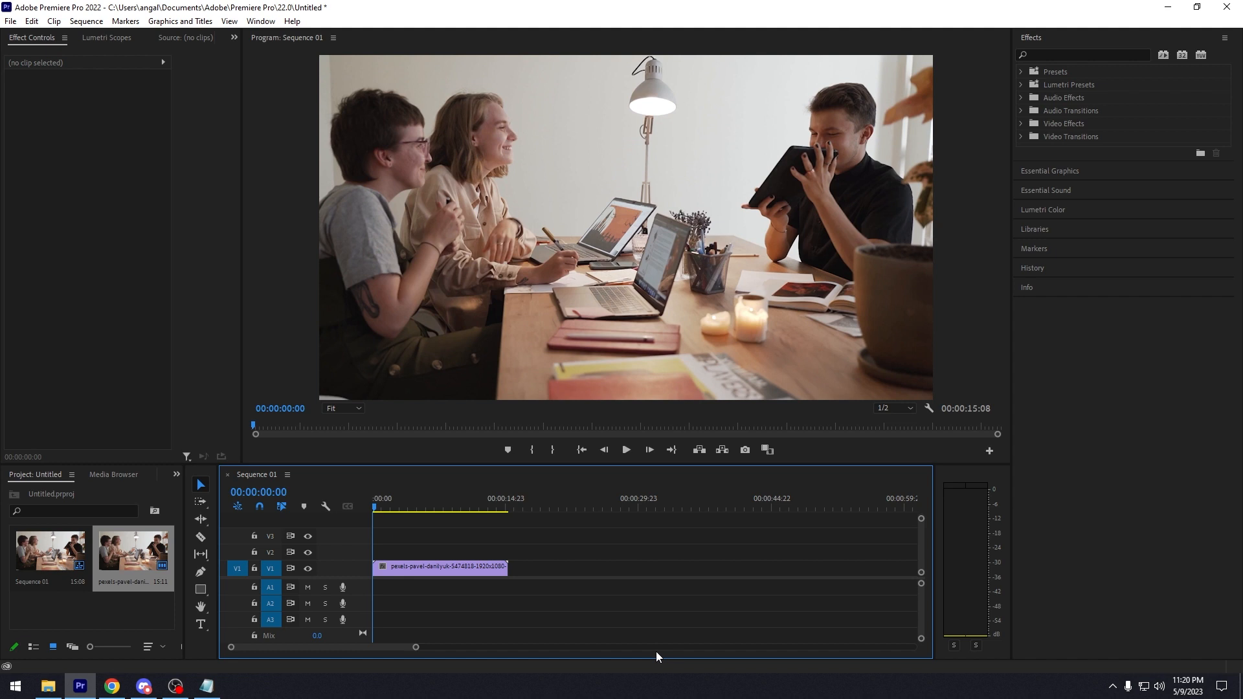
pyautogui.click(450, 565)
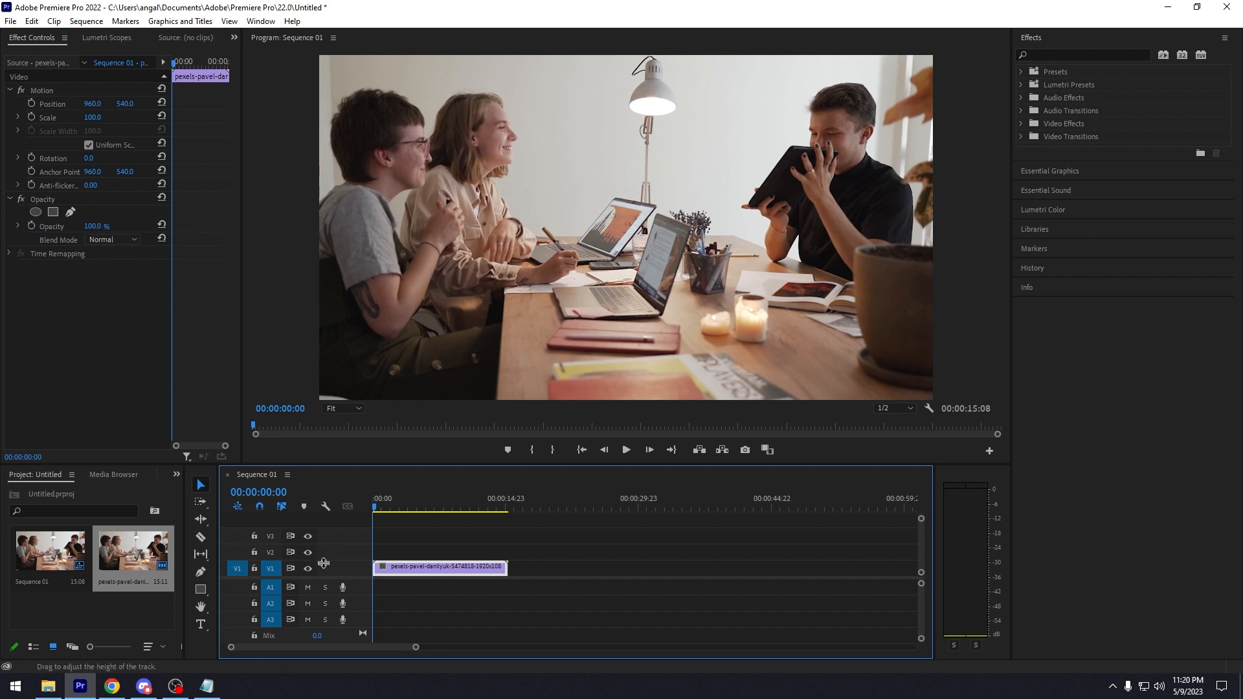
pyautogui.click(413, 549)
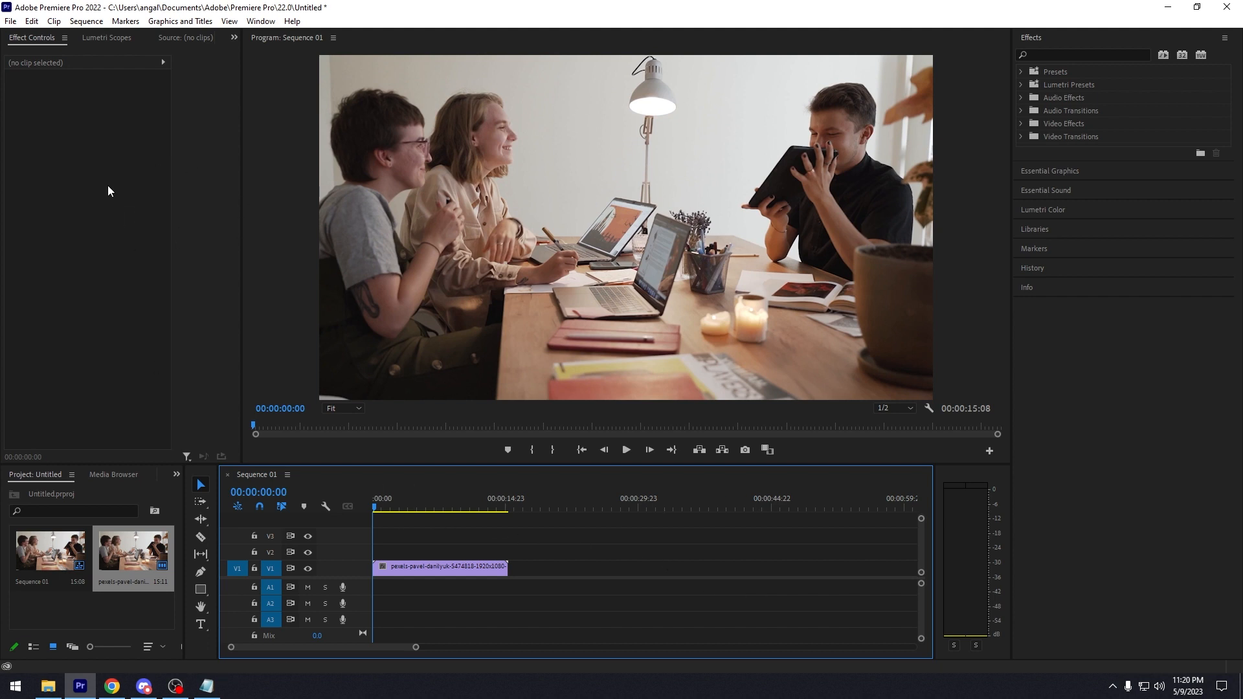
pyautogui.click(399, 566)
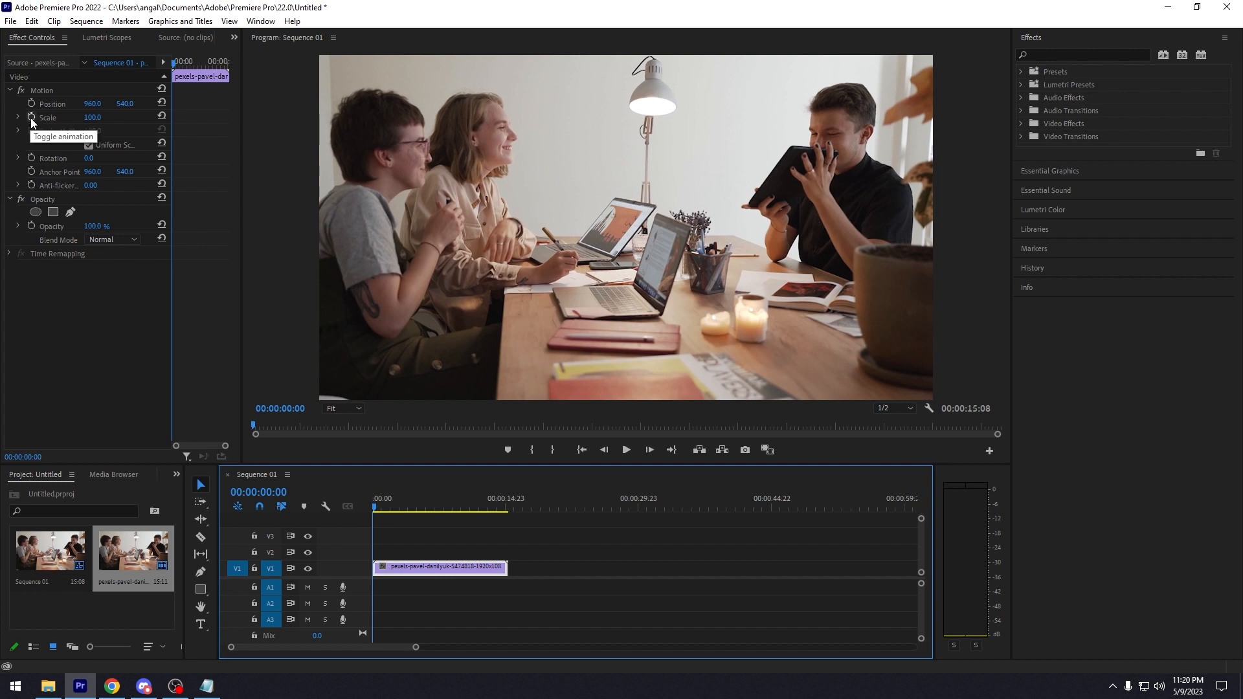
# Animate the clip's Scale with a keyframe of 100 at the start and a keyframe of 130 at 00:00:08:08
pyautogui.click(31, 118)
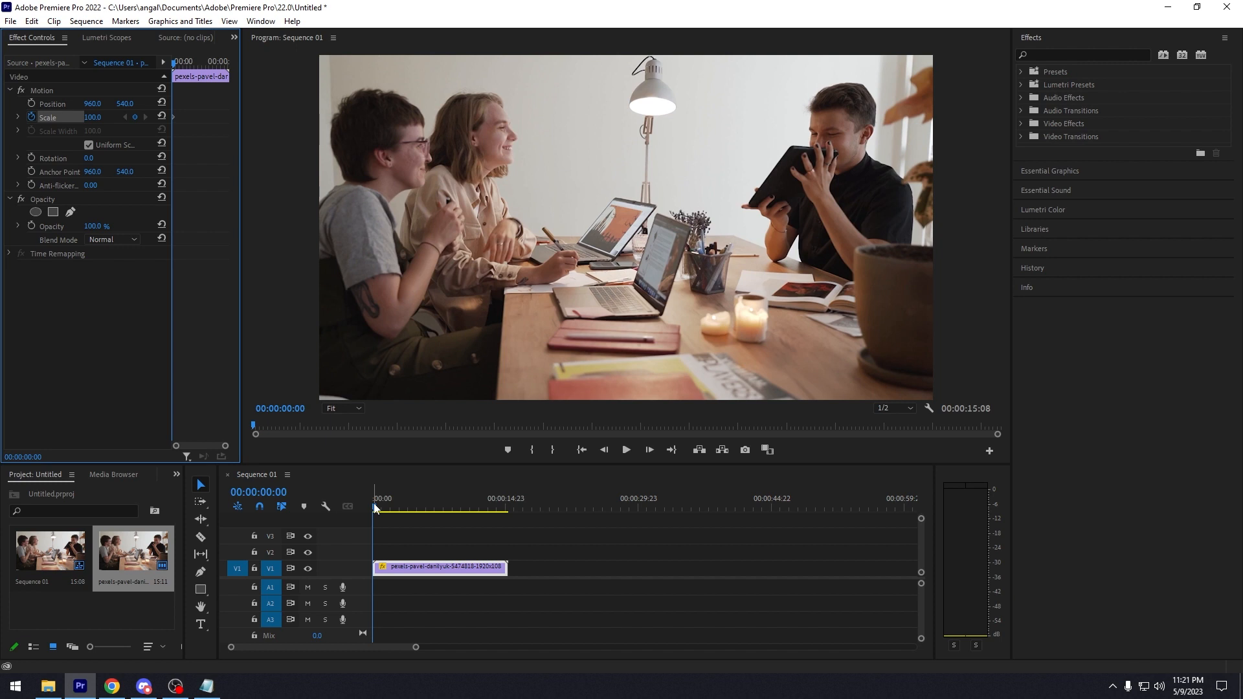
pyautogui.moveTo(374, 503); pyautogui.dragTo(450, 515)
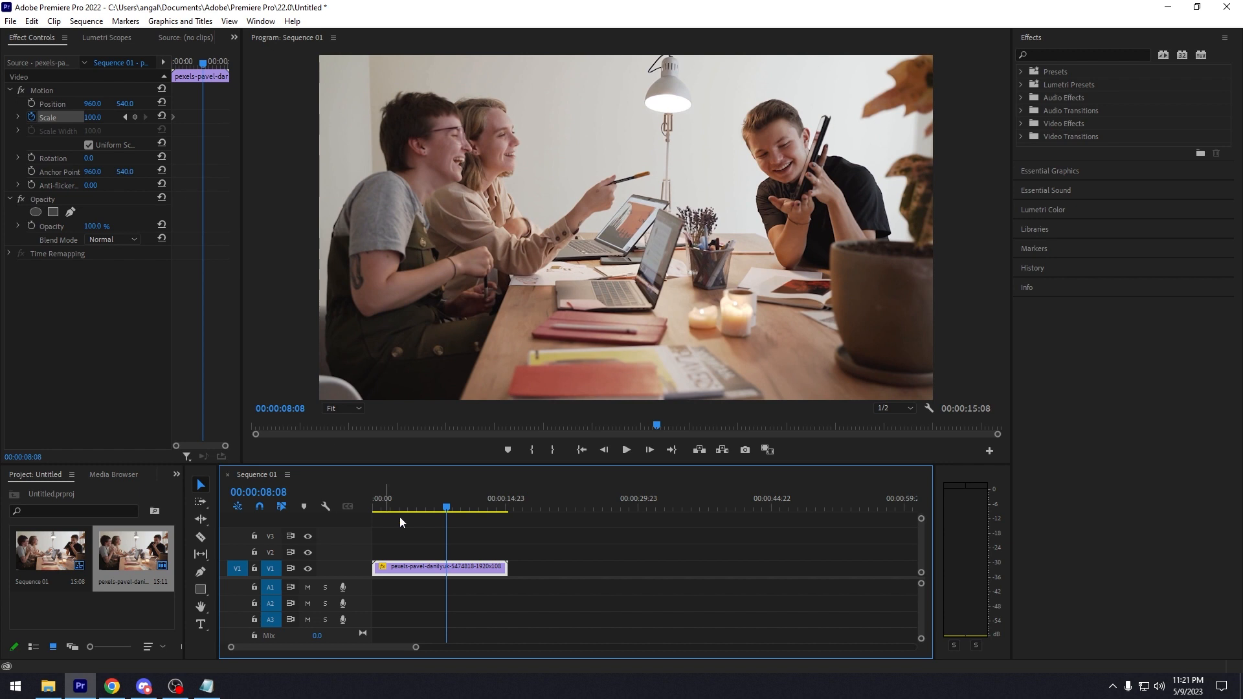
pyautogui.click(92, 118)
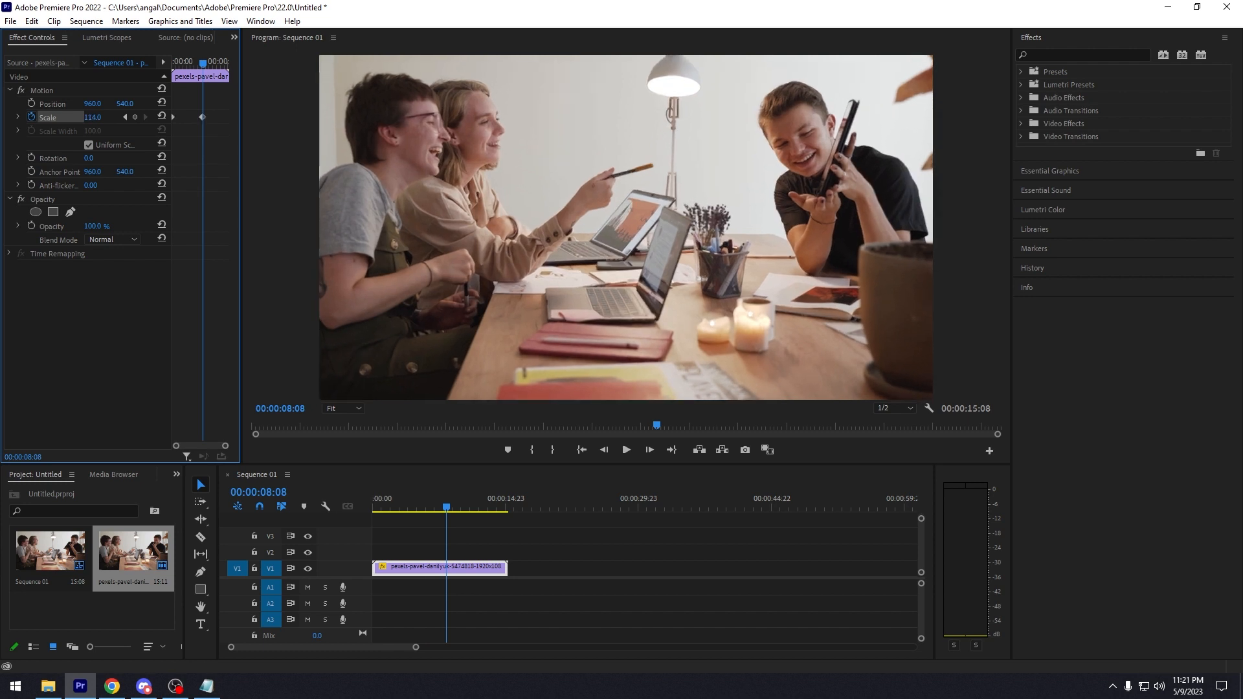
pyautogui.write('134')
pyautogui.press('Return')
pyautogui.moveTo(92, 117)
pyautogui.mouseDown()
pyautogui.moveTo(112, 117)
pyautogui.moveTo(69, 117)
pyautogui.mouseUp()
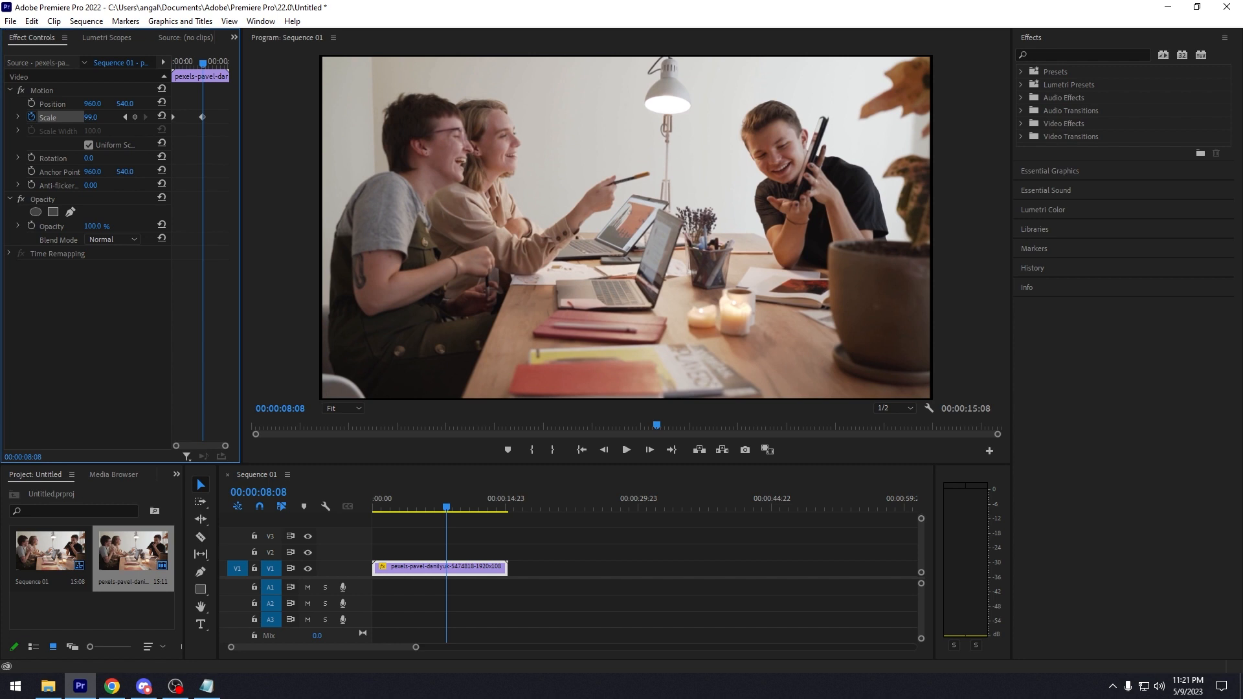
pyautogui.moveTo(69, 117); pyautogui.dragTo(90, 118)
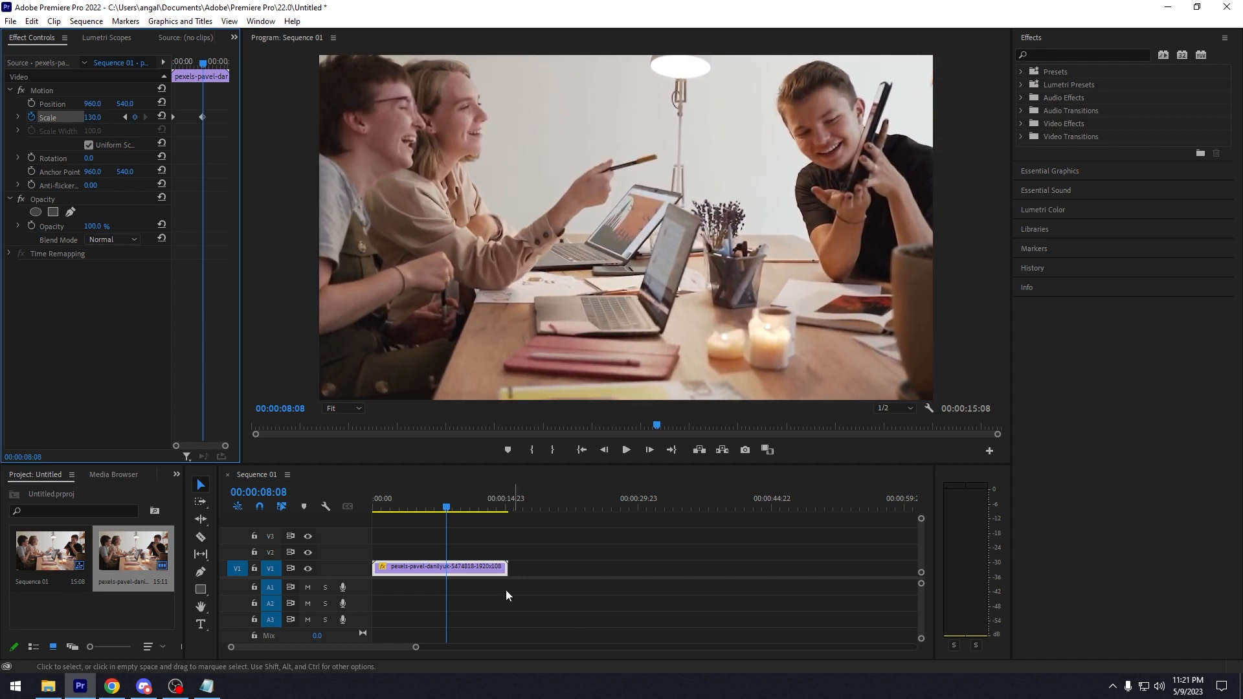
# Play the sequence from the start twice to preview the Scale zoom, and return to the first frame
pyautogui.click(424, 569)
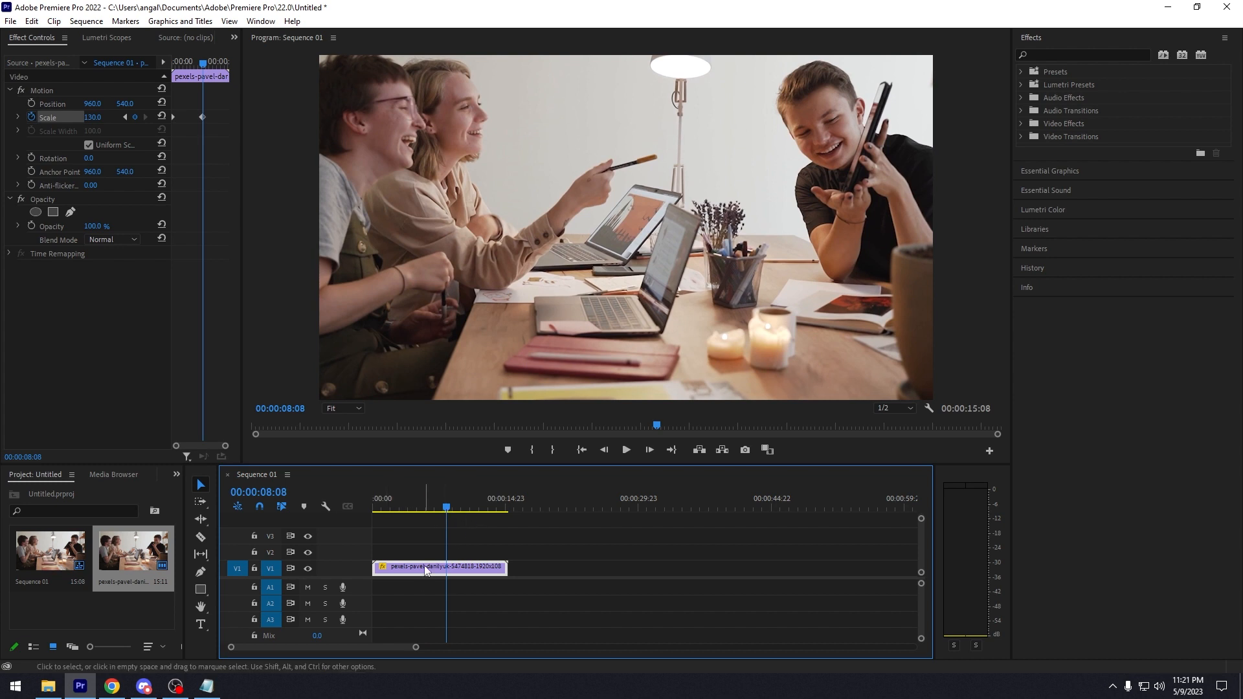
pyautogui.moveTo(420, 507); pyautogui.dragTo(371, 508)
pyautogui.click(623, 453)
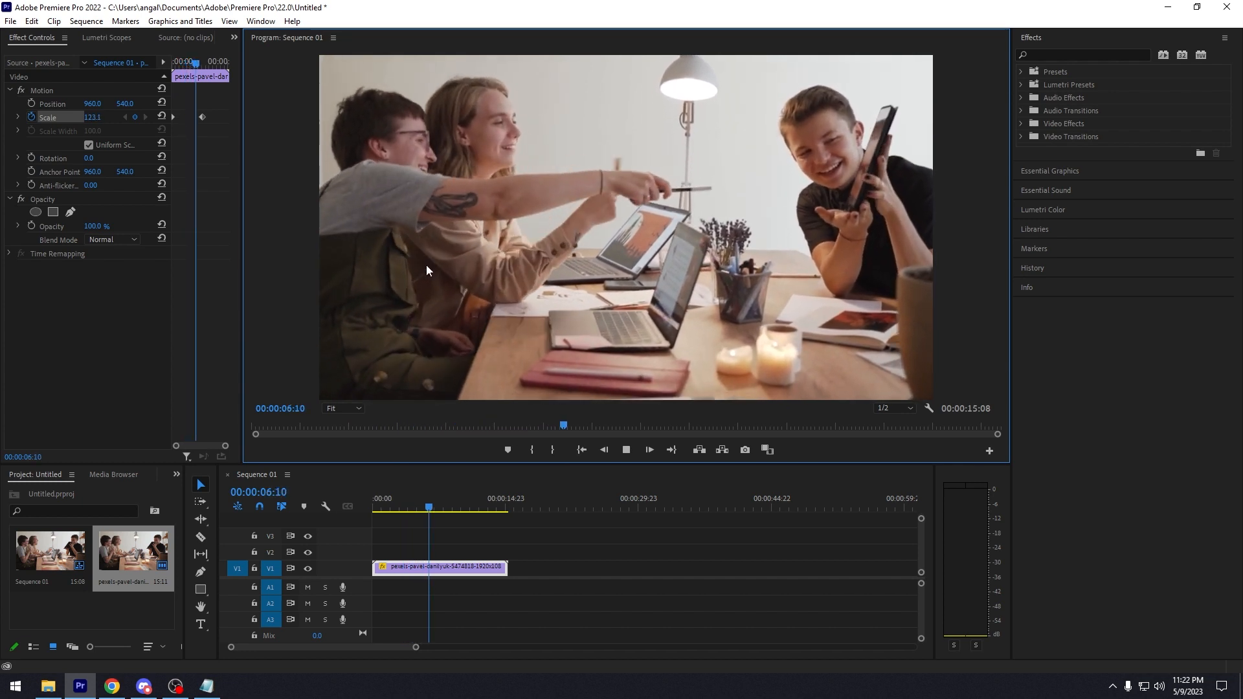
pyautogui.moveTo(437, 502); pyautogui.dragTo(285, 537)
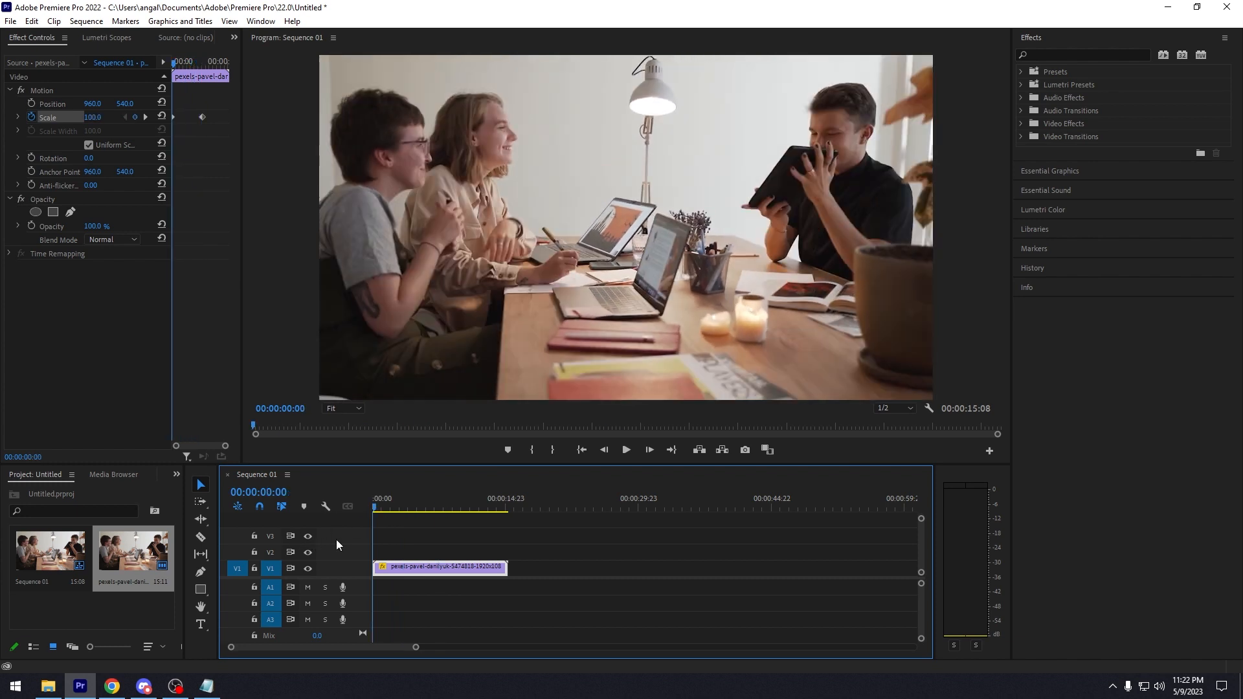
pyautogui.click(624, 449)
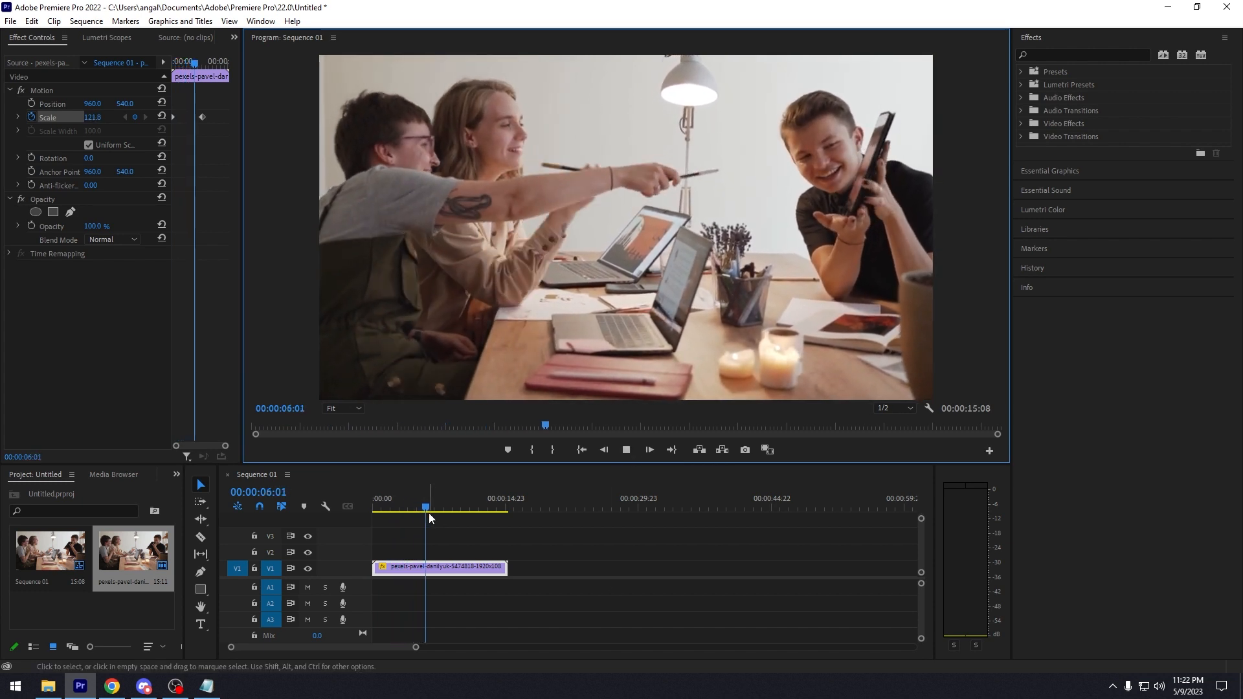
pyautogui.click(373, 511)
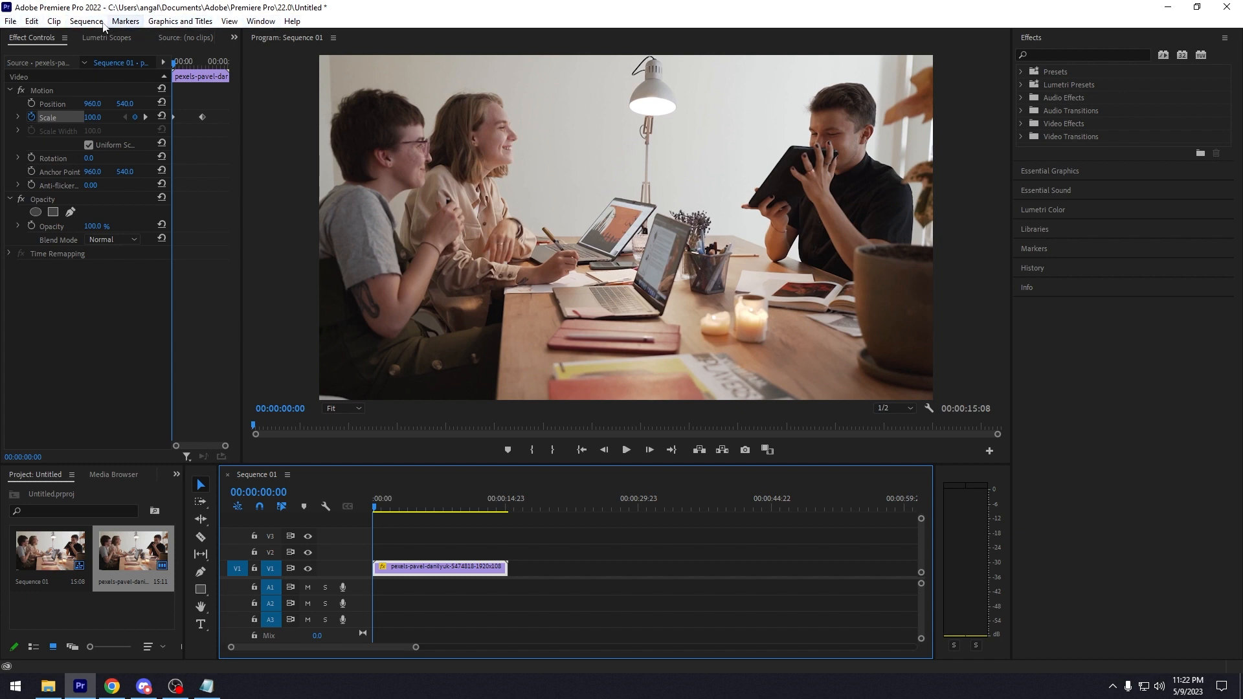
# Render the sequence from In to Out and play back the rendered zoom from the start
pyautogui.click(81, 23)
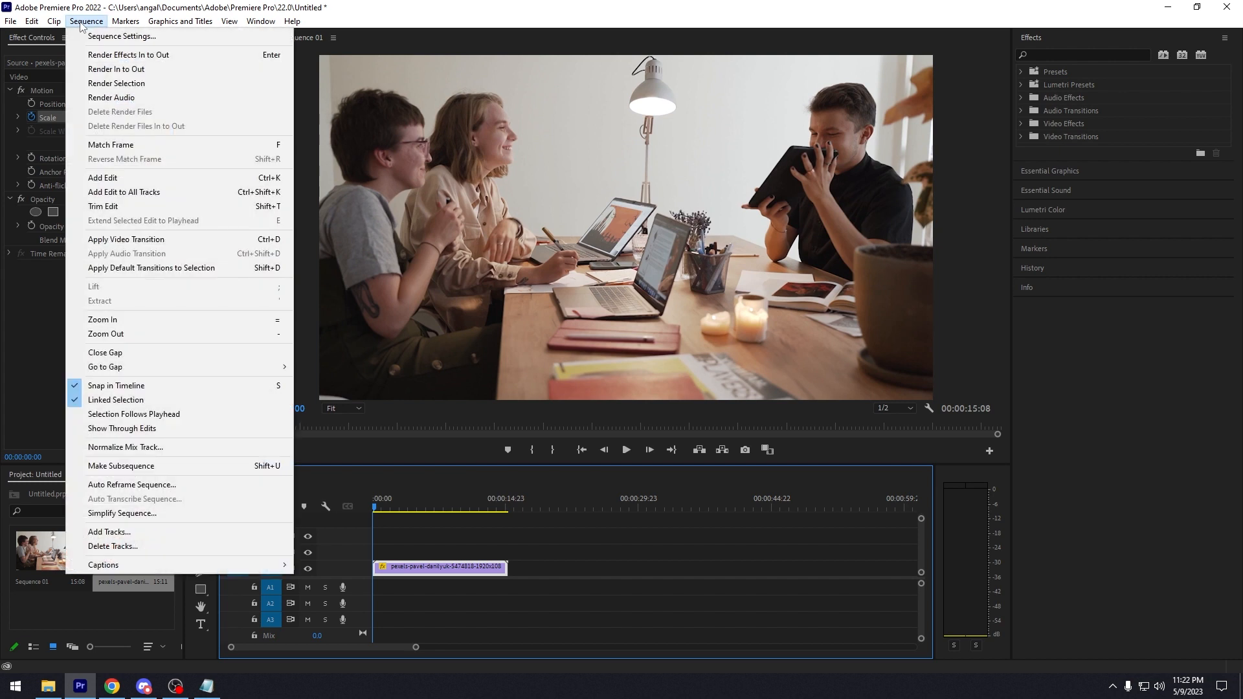
pyautogui.click(127, 69)
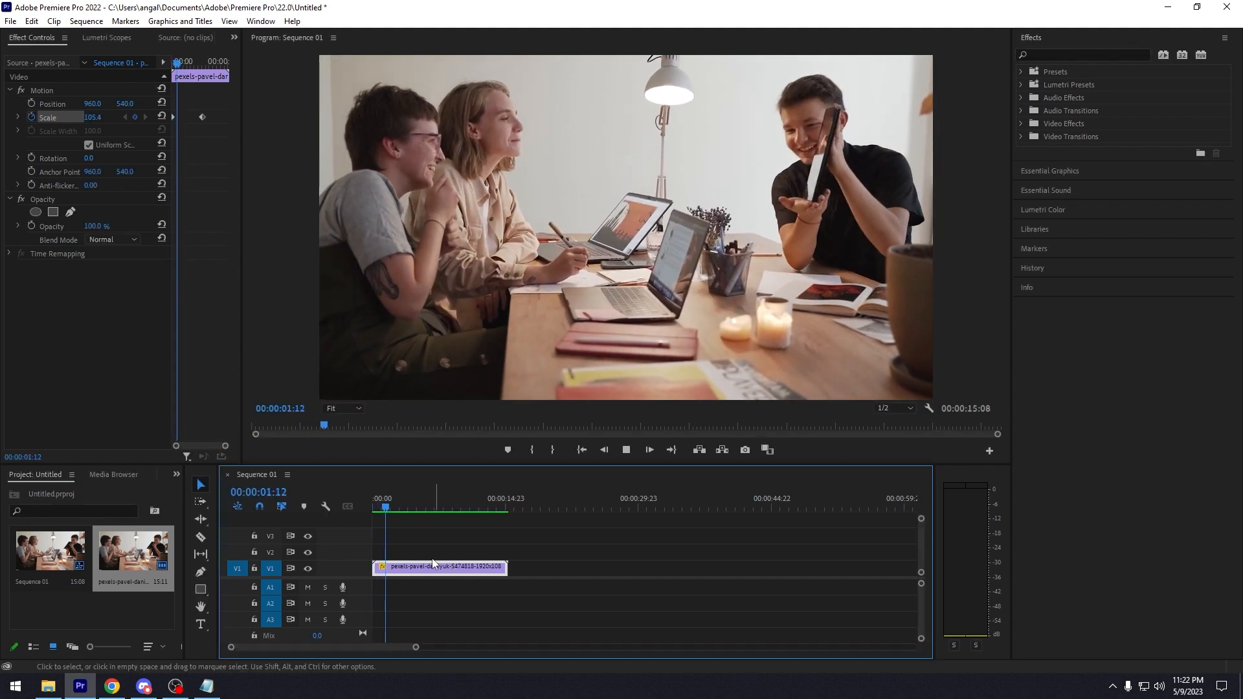
pyautogui.click(624, 450)
pyautogui.moveTo(404, 513); pyautogui.dragTo(338, 503)
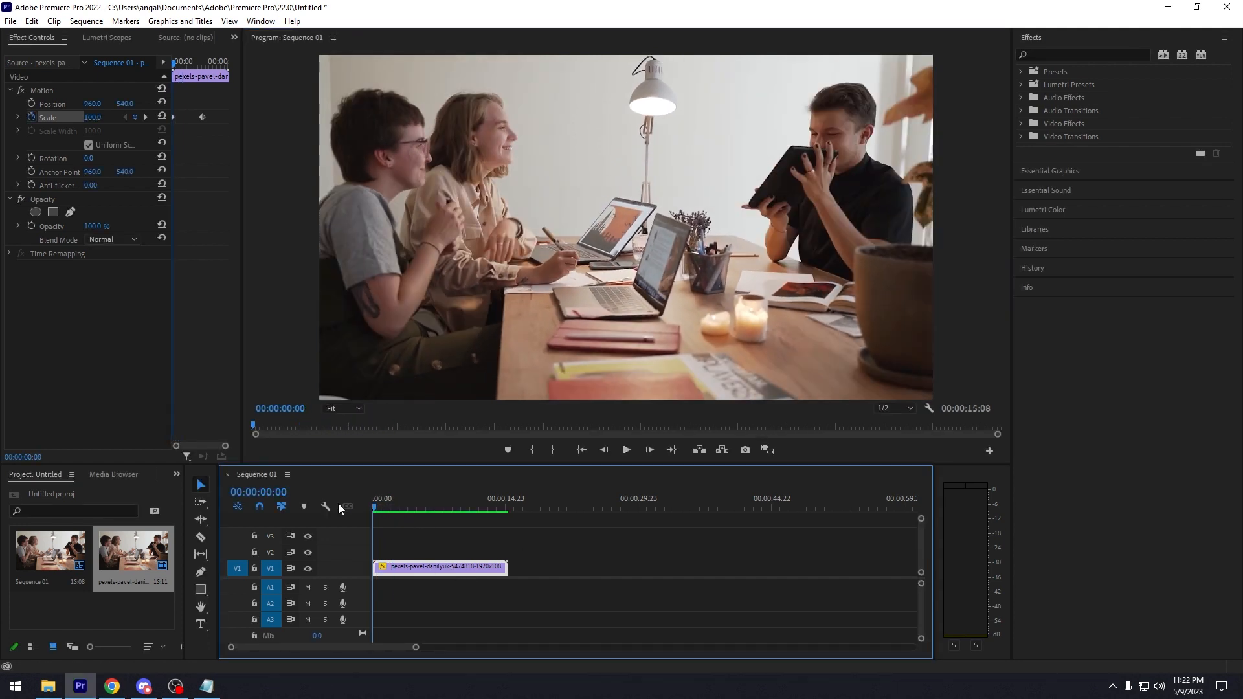
pyautogui.click(632, 448)
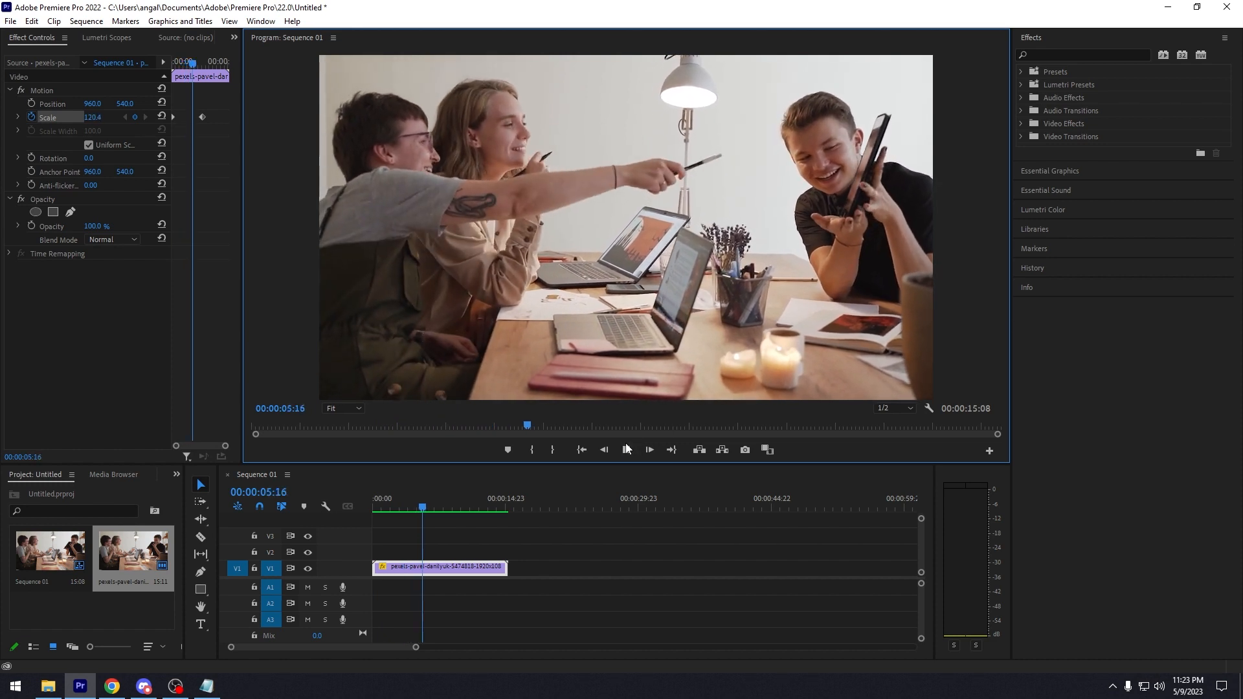
pyautogui.click(626, 449)
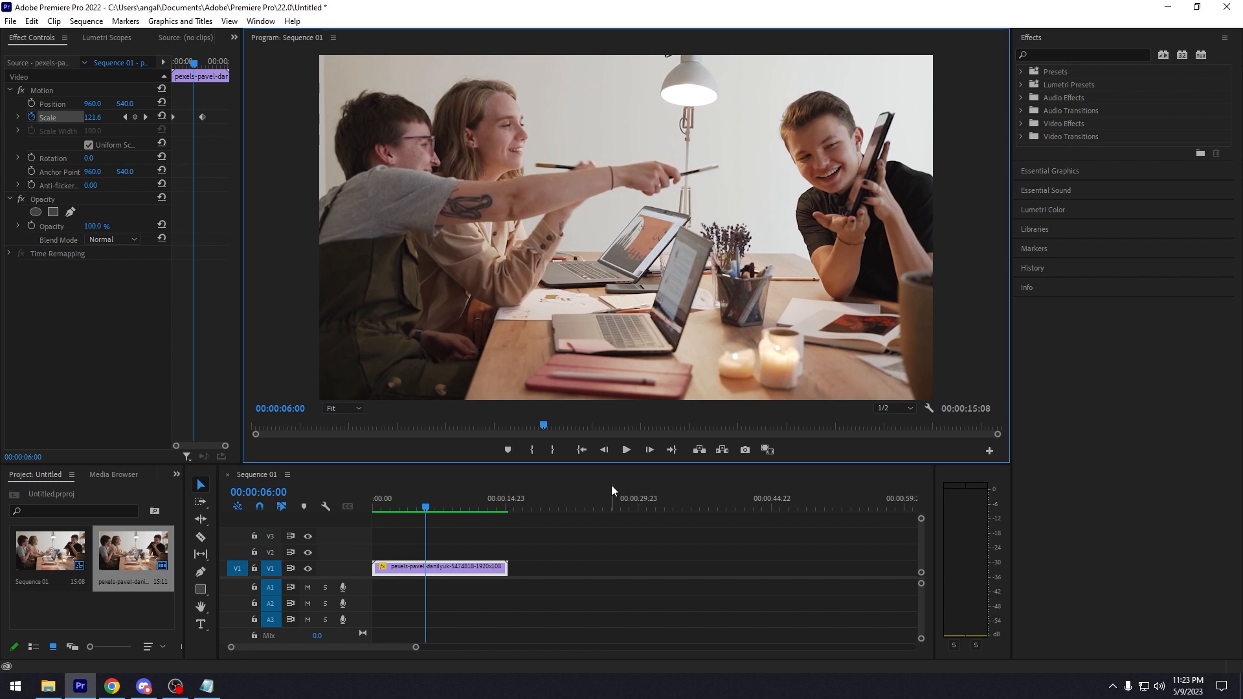
# Remove all Scale keyframes from the clip and reset its Scale to 100
pyautogui.click(31, 118)
pyautogui.click(663, 360)
pyautogui.click(93, 117)
pyautogui.write('100')
pyautogui.press('Return')
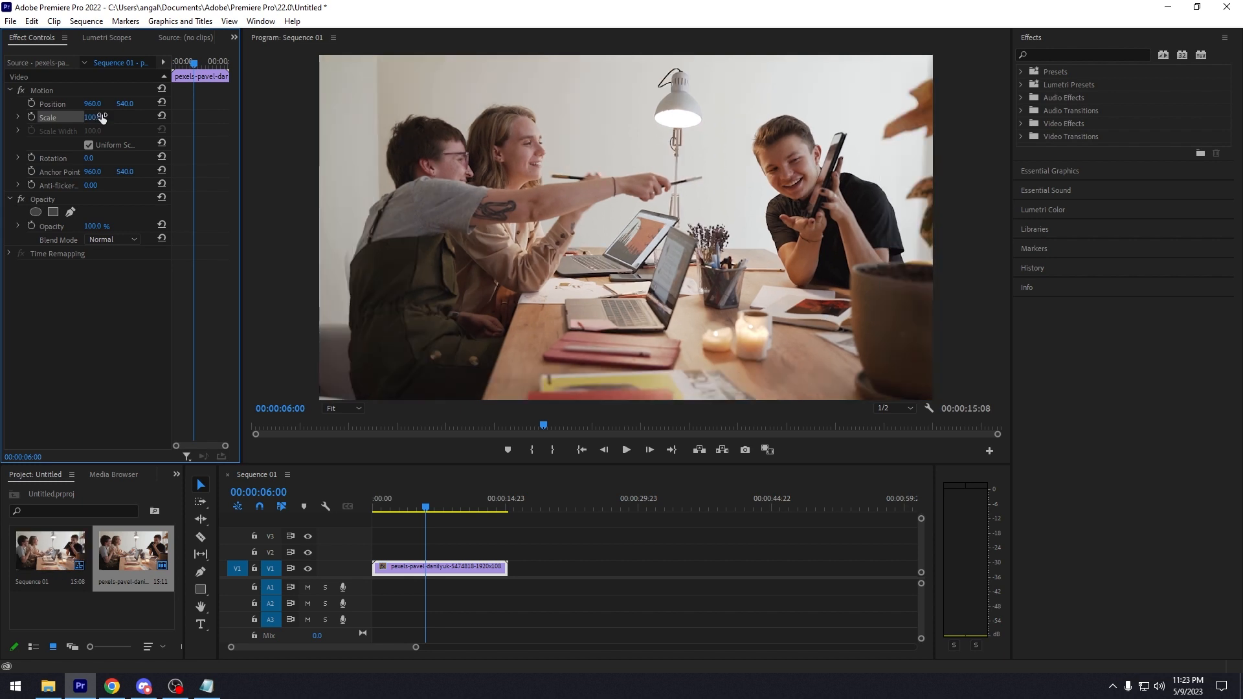
# Keyframe the clip's Scale at 100 on the first frame and at about 249 at 00:00:07:18
pyautogui.moveTo(399, 497); pyautogui.dragTo(348, 504)
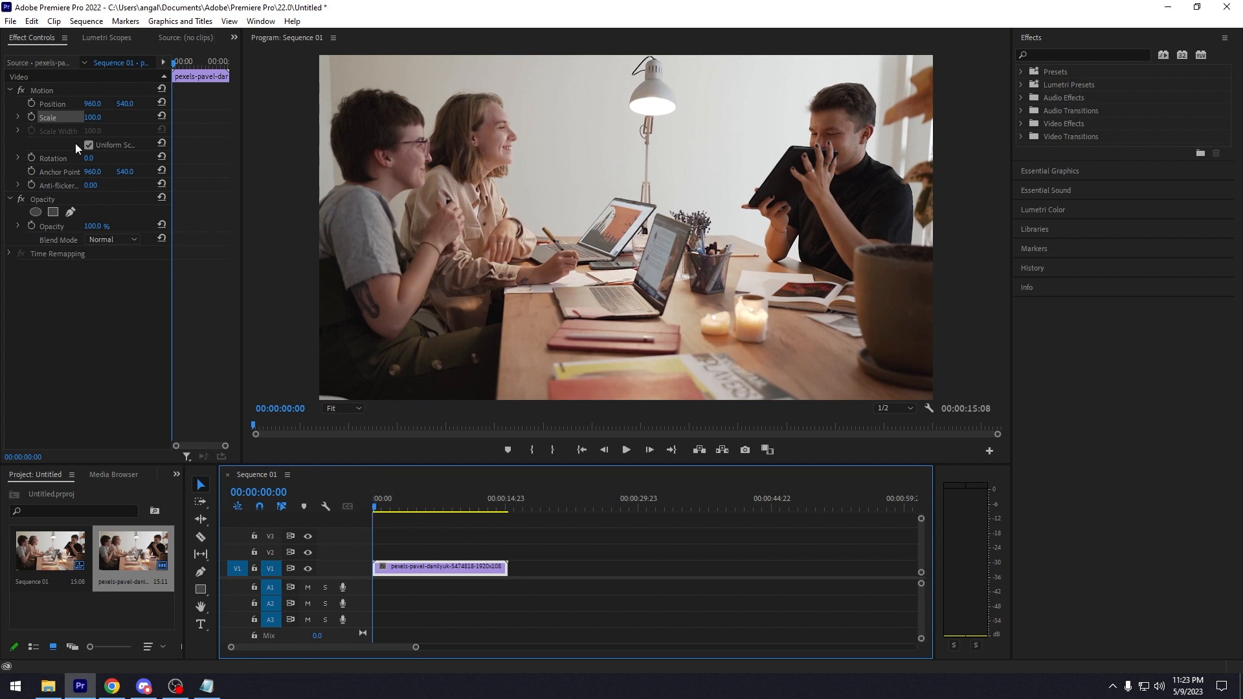
pyautogui.click(33, 114)
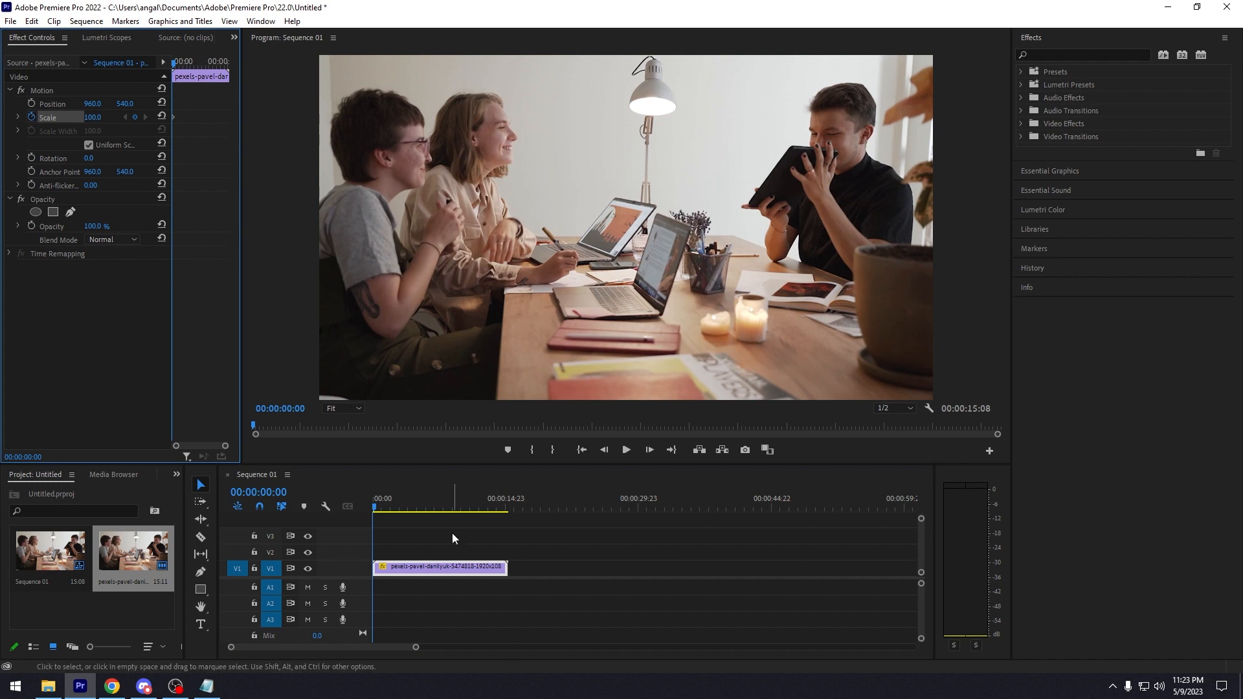
pyautogui.click(438, 503)
pyautogui.moveTo(101, 117); pyautogui.dragTo(198, 116)
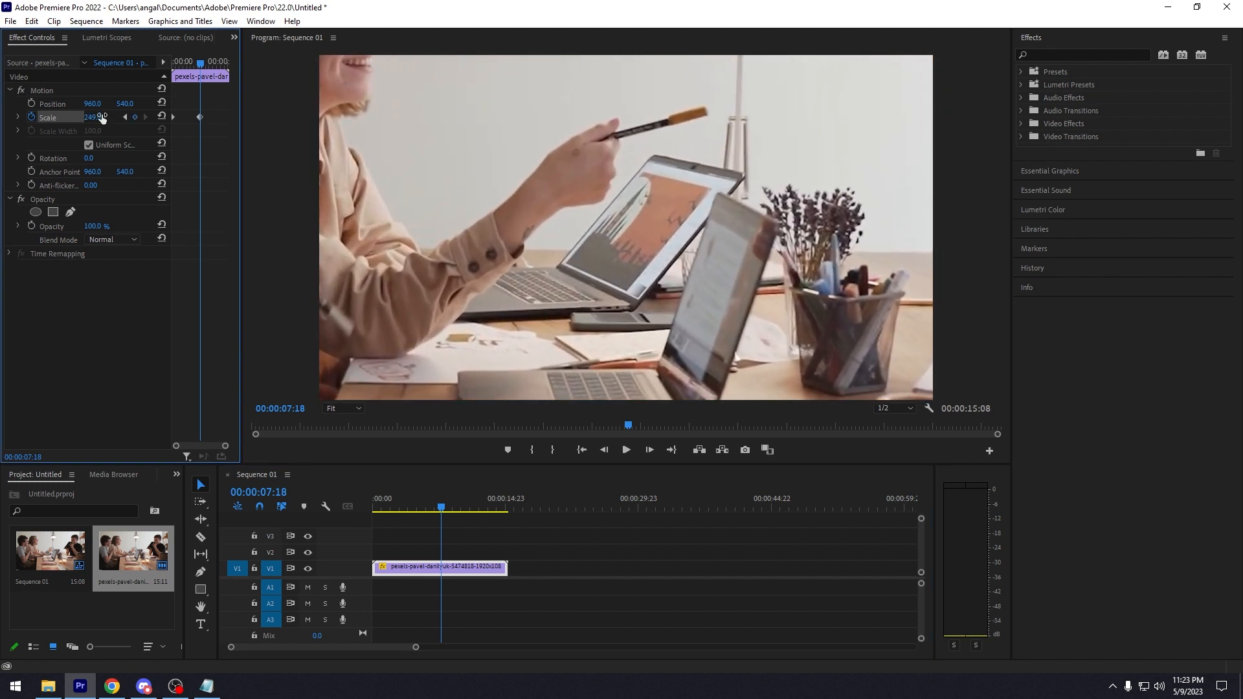
# Play the stronger zoom from the start and undo its Scale keyframes
pyautogui.click(376, 508)
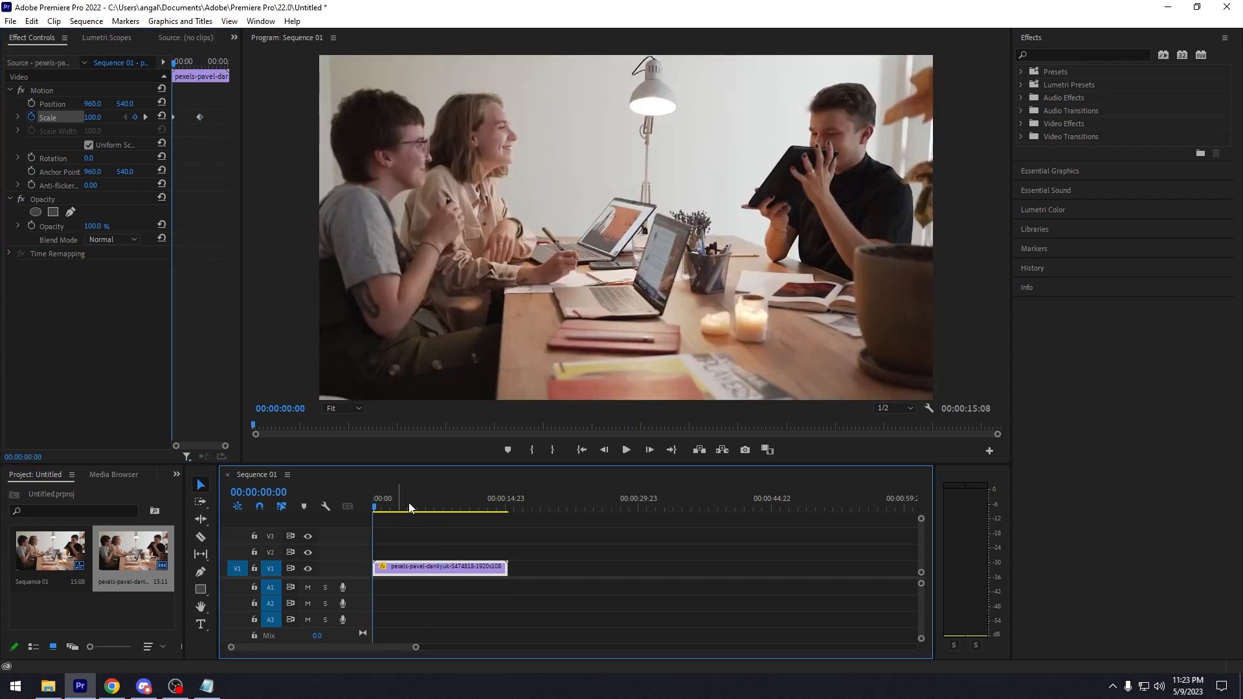
pyautogui.click(627, 451)
pyautogui.click(627, 451)
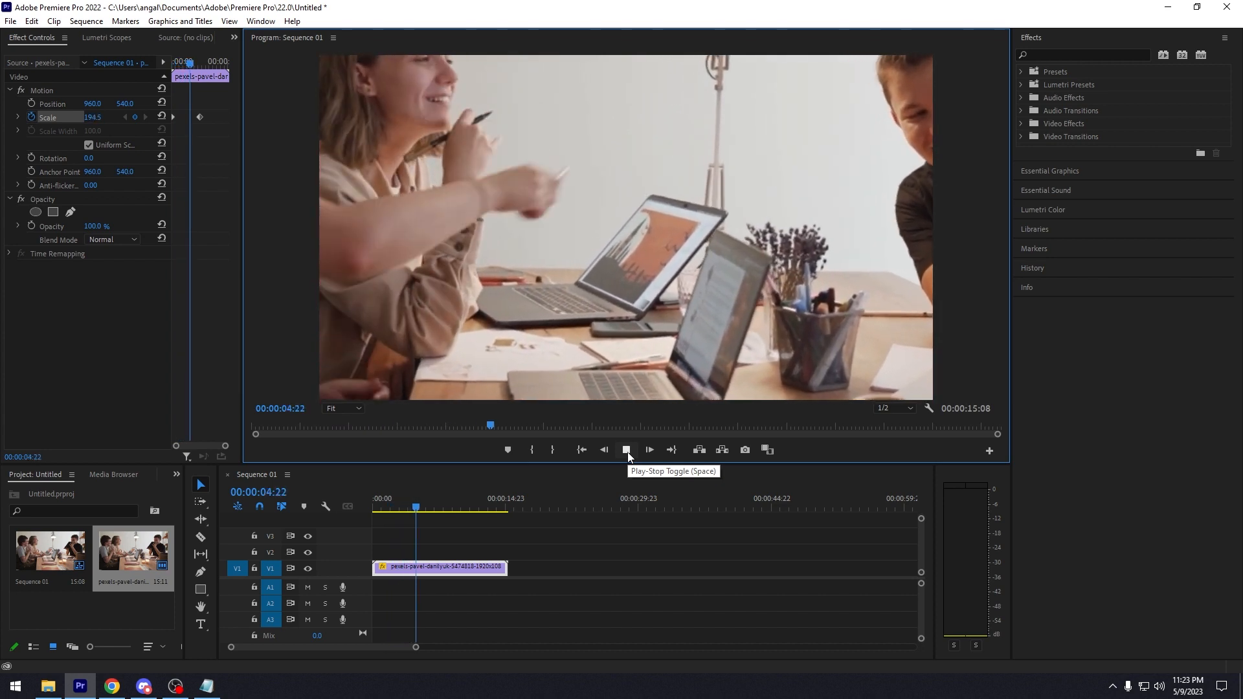
pyautogui.press('space')
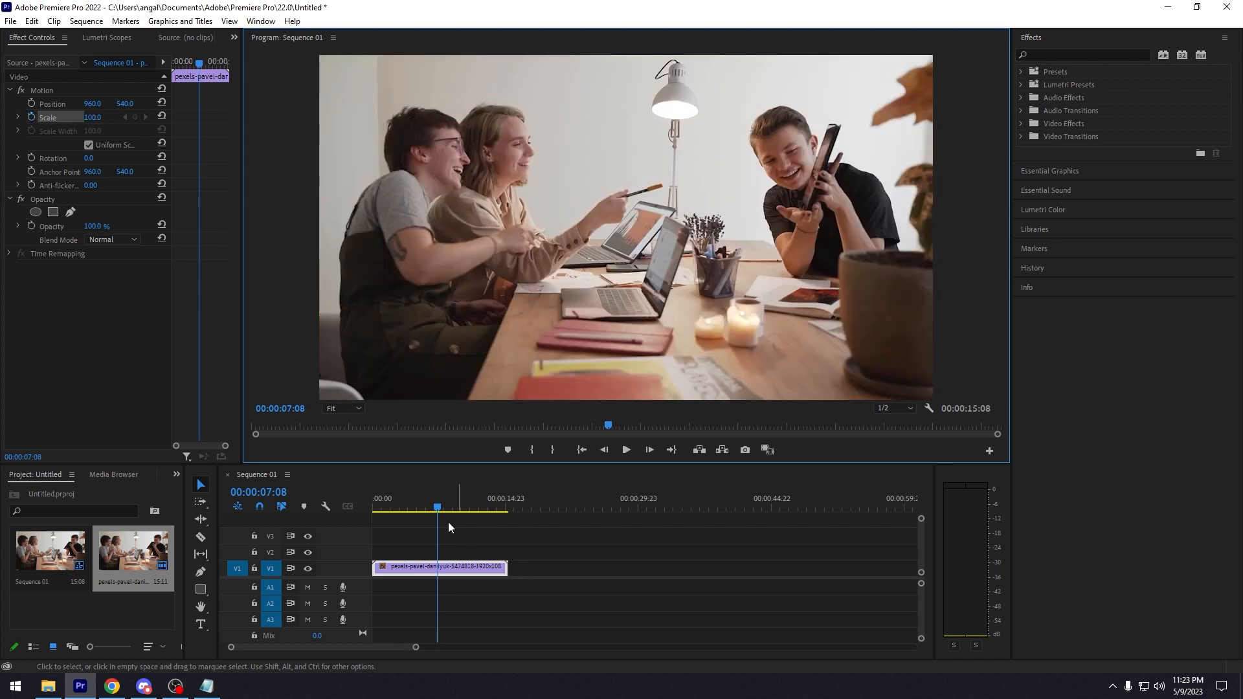
# Keyframe the clip's Scale at 100 on the first frame and at a larger value near the clip's end, at 00:00:15:04
pyautogui.click(375, 504)
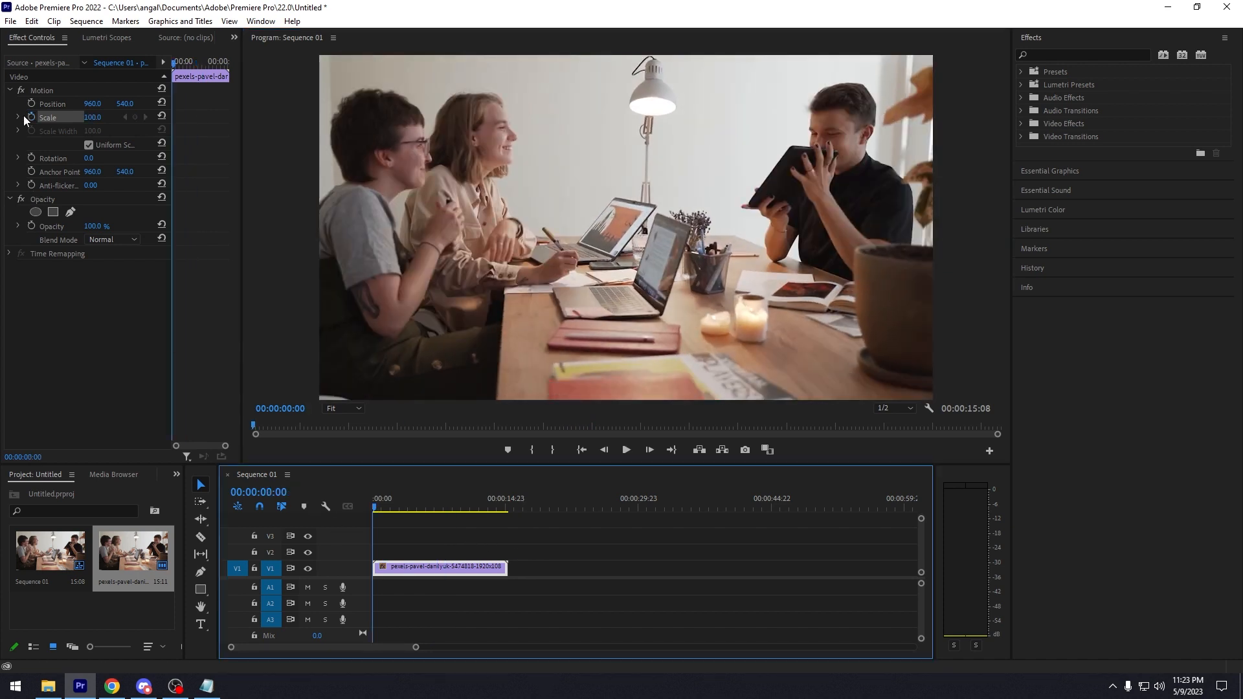
pyautogui.click(29, 117)
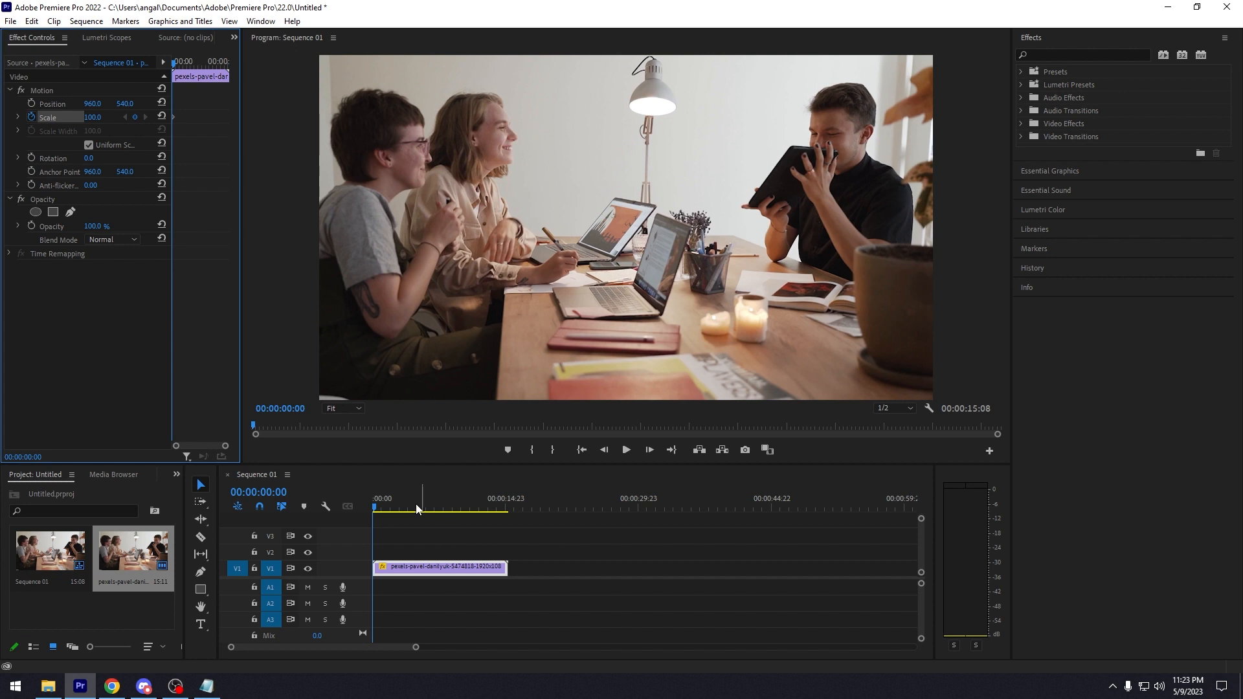
pyautogui.click(505, 506)
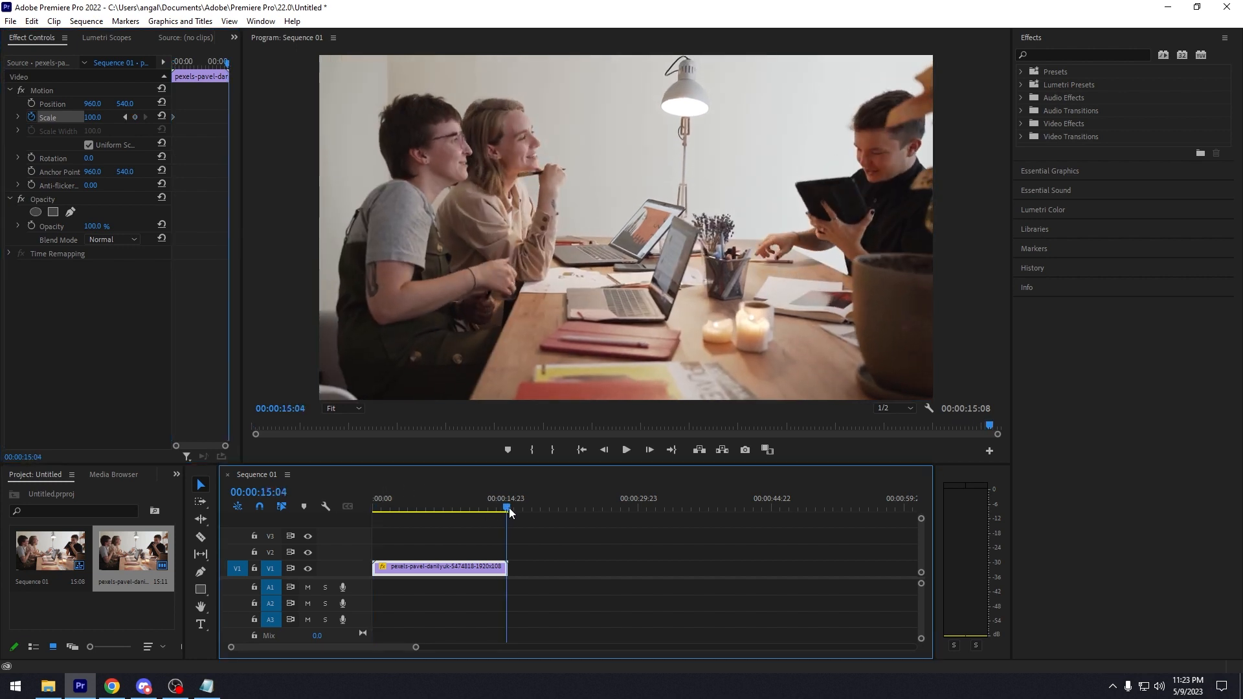
pyautogui.moveTo(93, 117); pyautogui.dragTo(183, 118)
# Play the full-length zoom from the start, stop partway, and undo the Scale animation
pyautogui.moveTo(413, 503); pyautogui.dragTo(162, 502)
pyautogui.press('space')
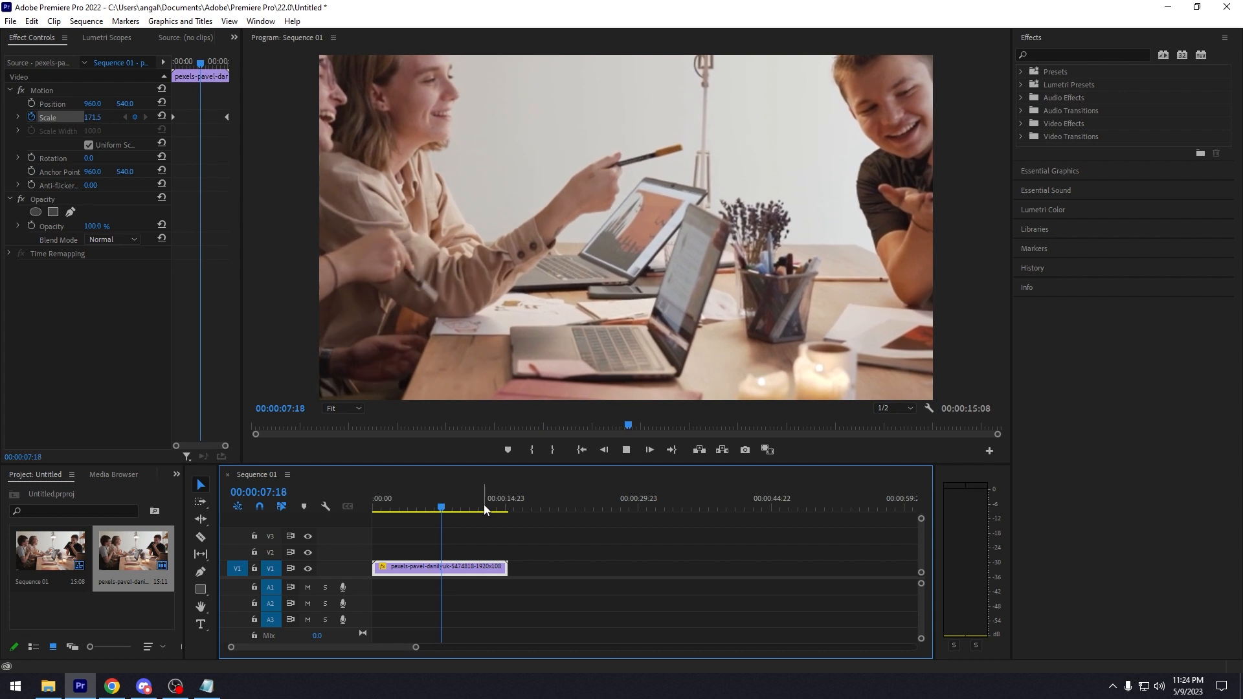
pyautogui.press('space')
pyautogui.hotkey('ctrl', 'z')
pyautogui.hotkey('ctrl', 'z')
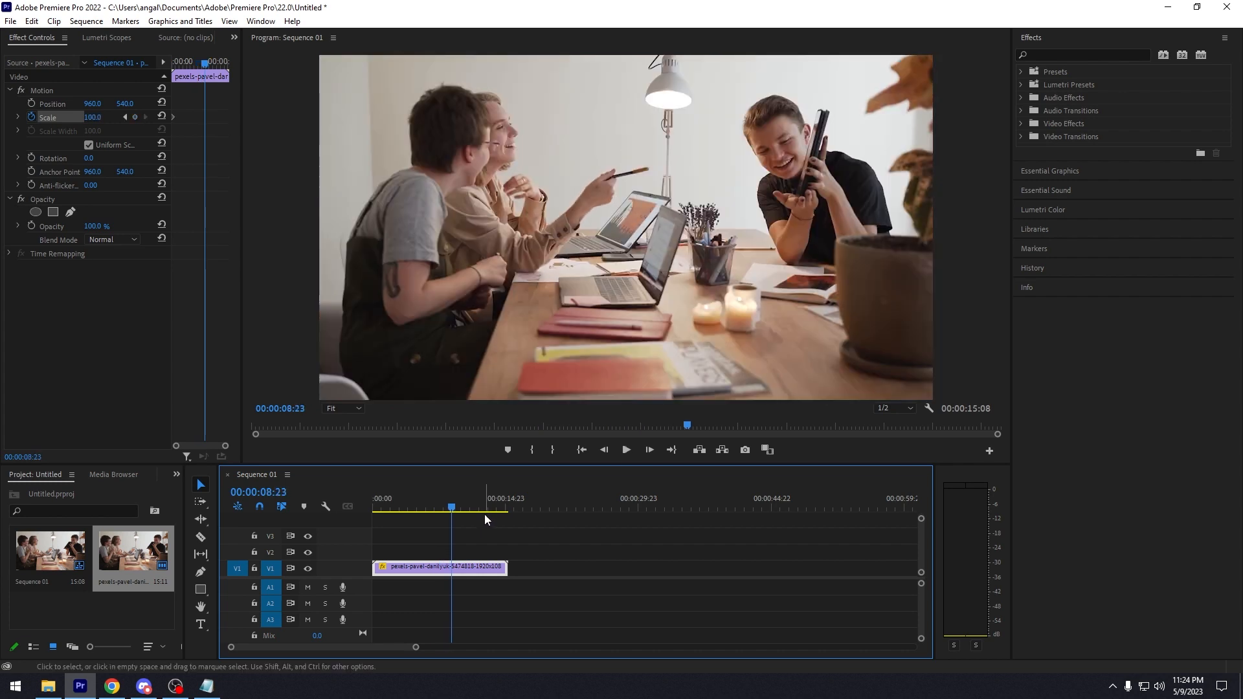
# Keyframe the clip's Scale at 100 on the first frame and at 453 at 00:00:15:04
pyautogui.moveTo(465, 510); pyautogui.dragTo(296, 519)
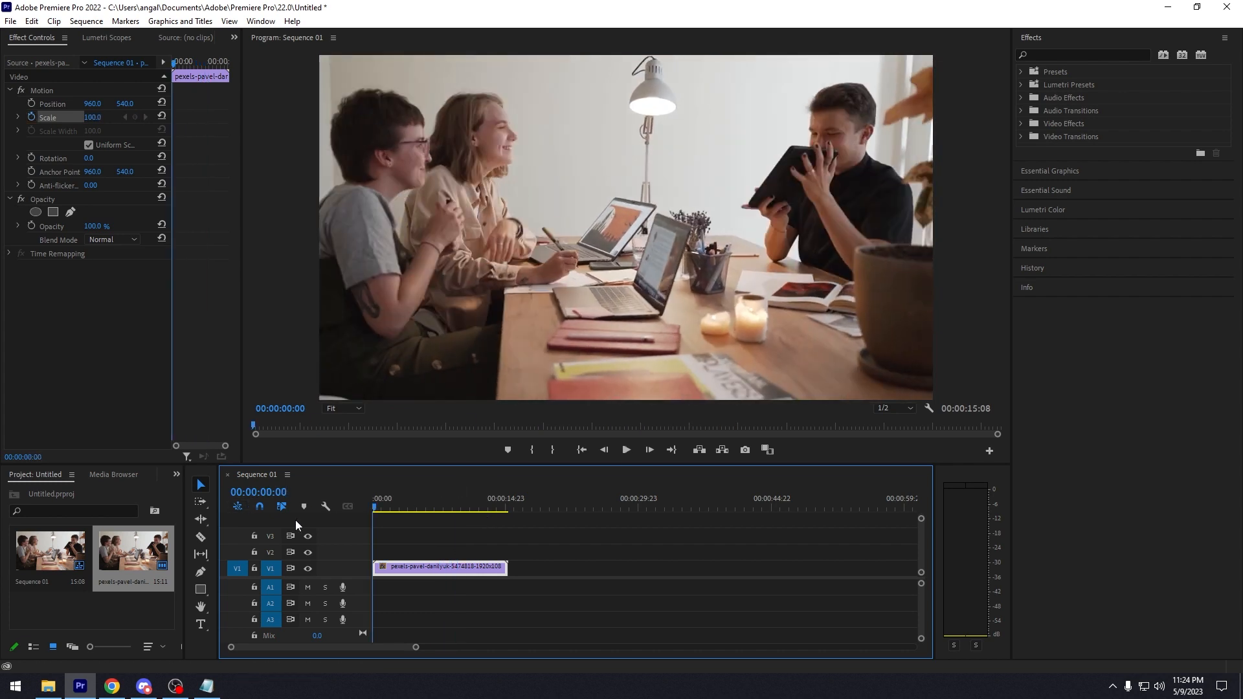
pyautogui.click(32, 117)
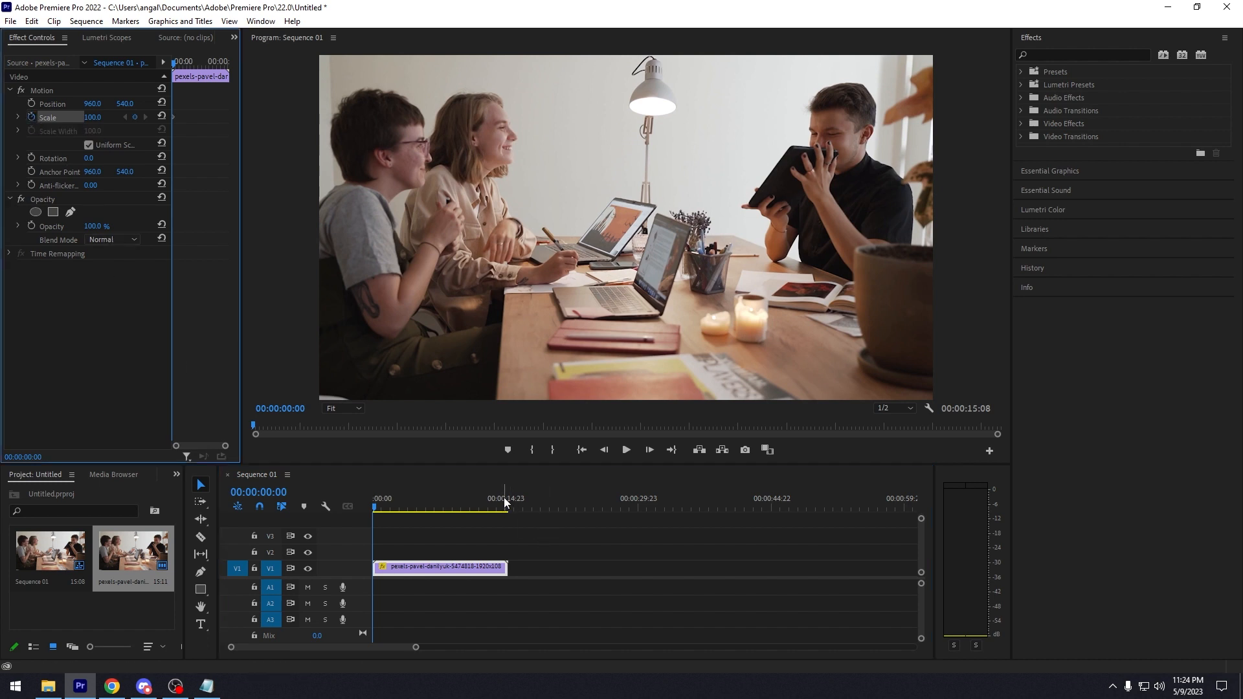
pyautogui.click(507, 508)
pyautogui.moveTo(92, 121); pyautogui.dragTo(102, 118)
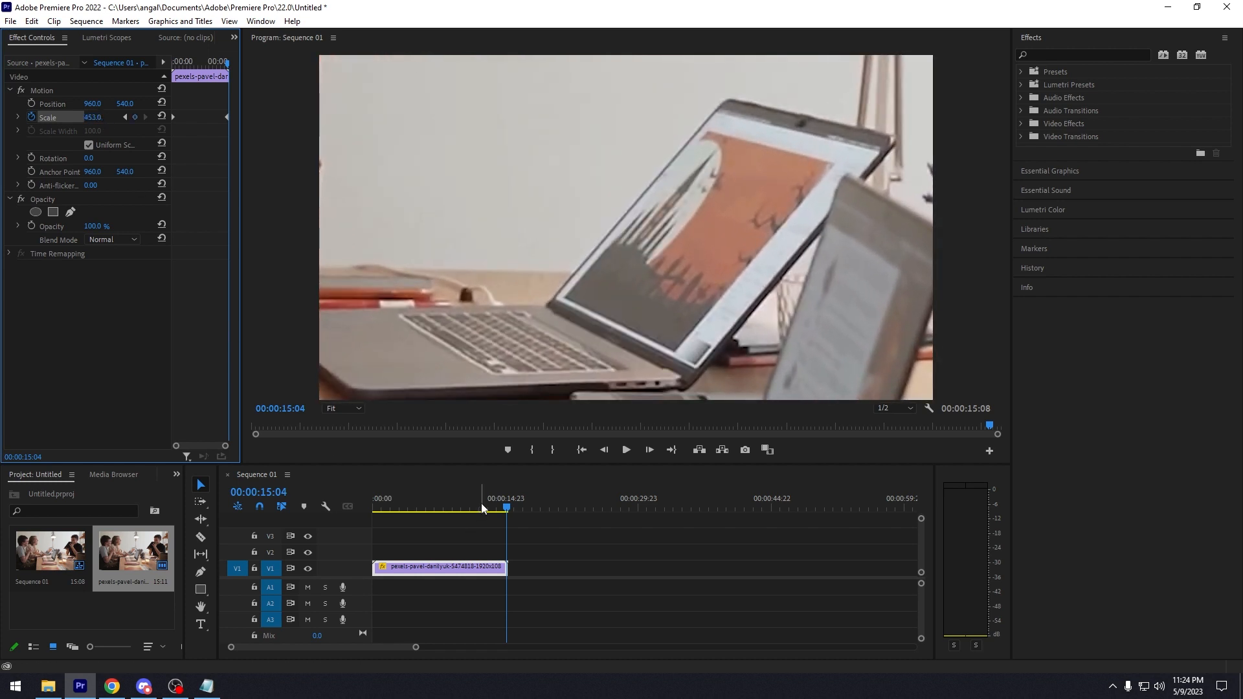
# Preview the full-length zoom-in, render the sequence In to Out, and stop the rendered playback partway
pyautogui.press('space')
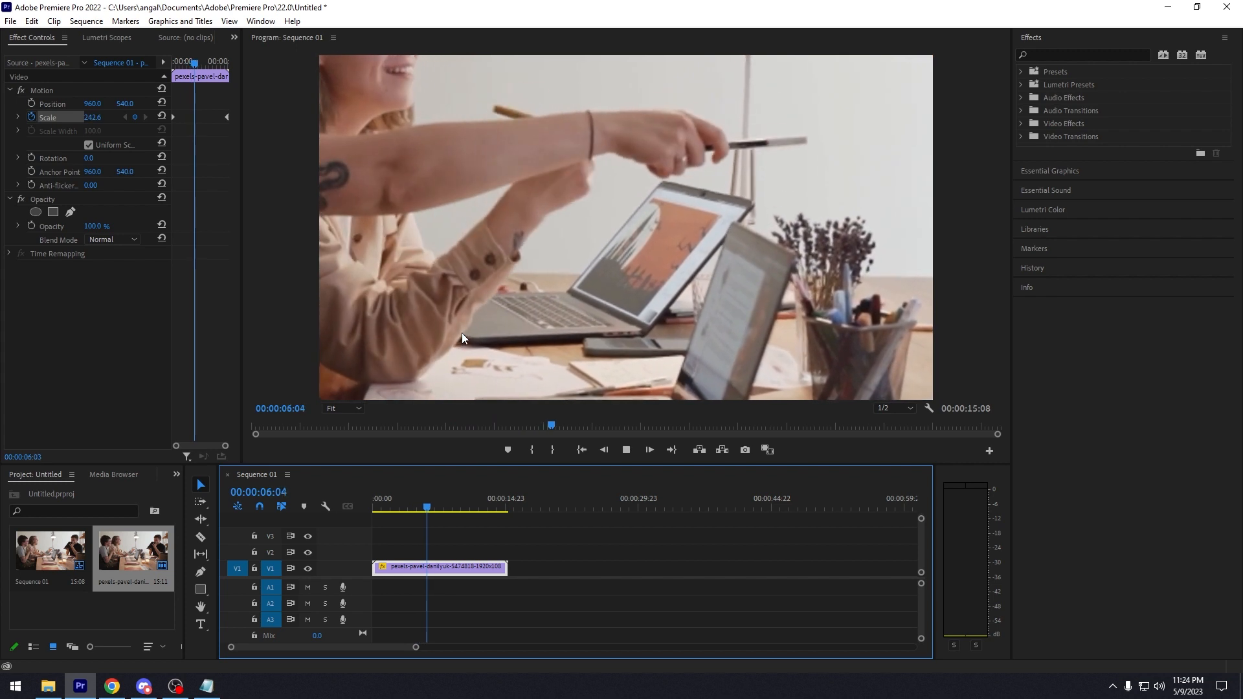
pyautogui.press('space')
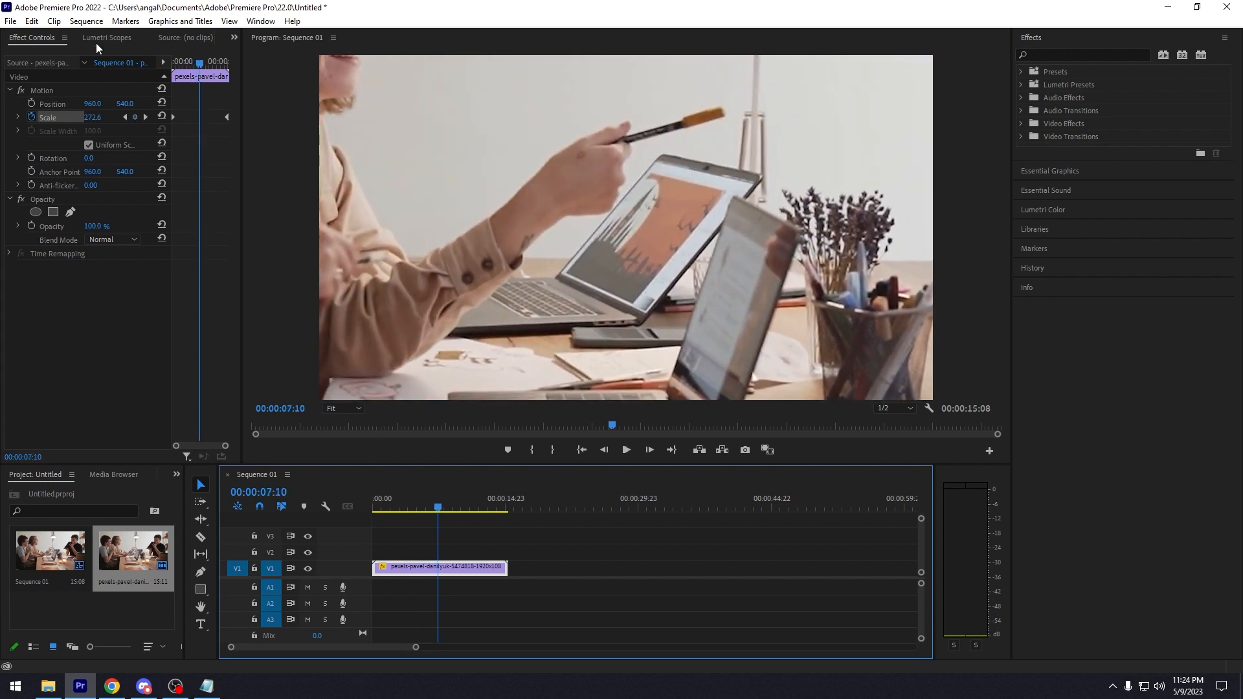
pyautogui.click(87, 21)
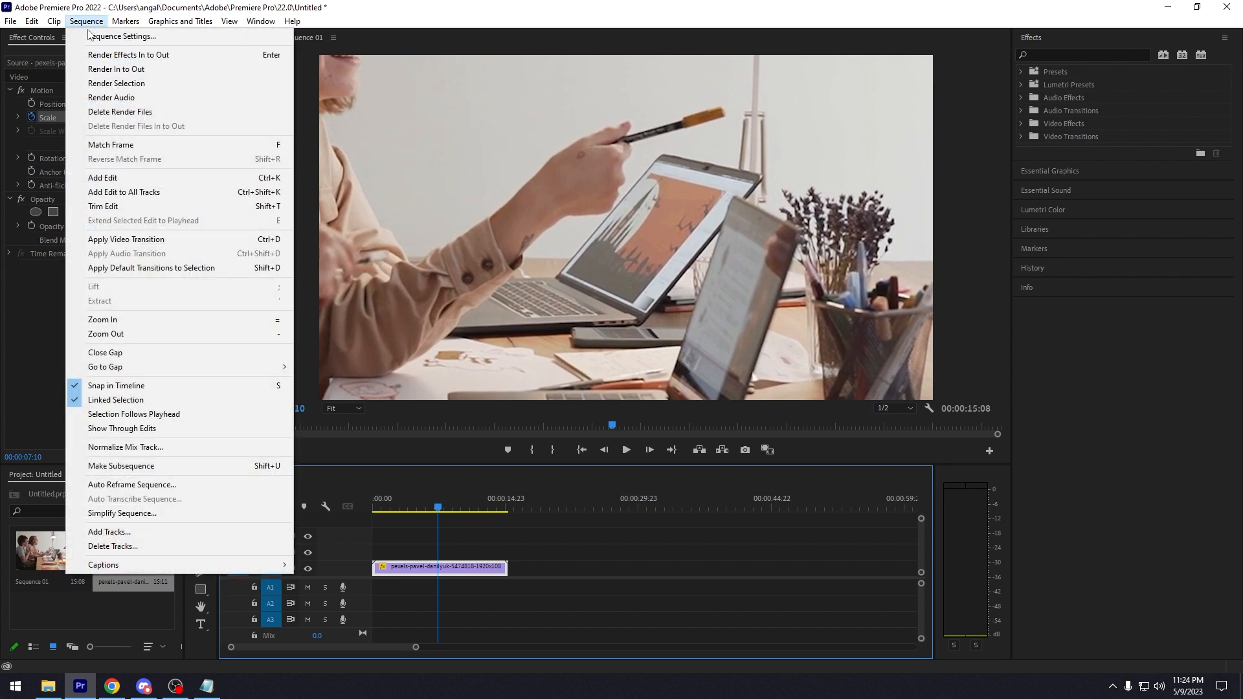
pyautogui.click(103, 70)
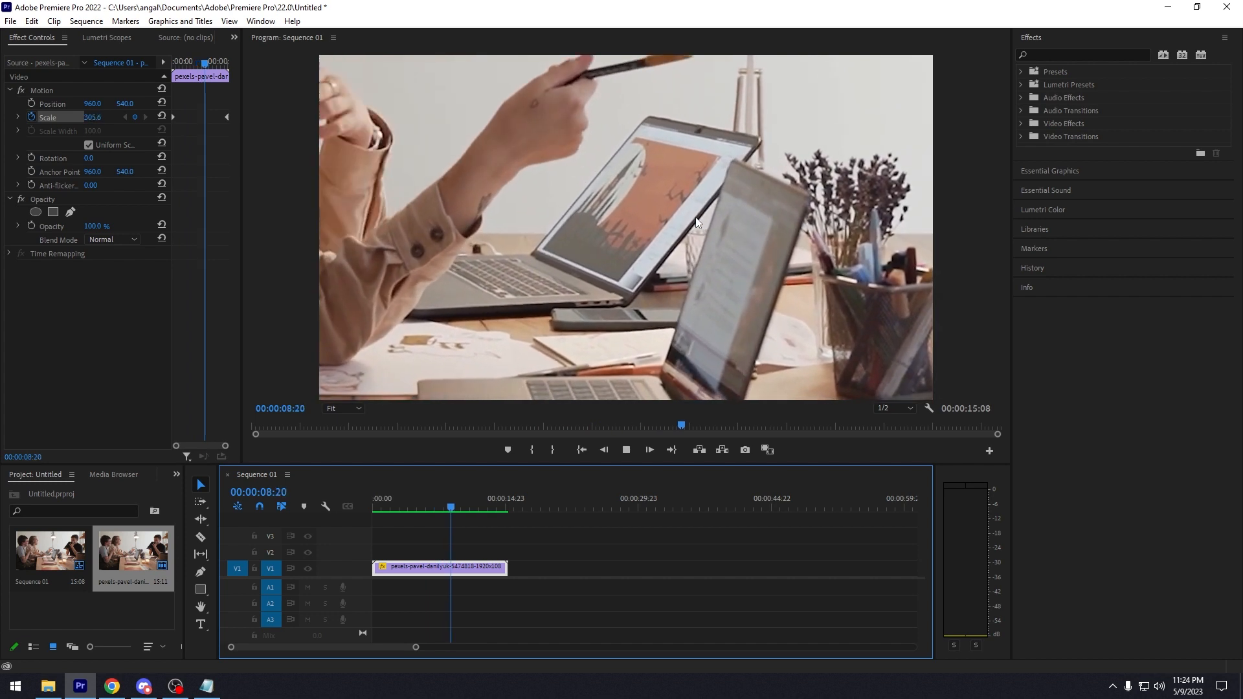
pyautogui.press('space')
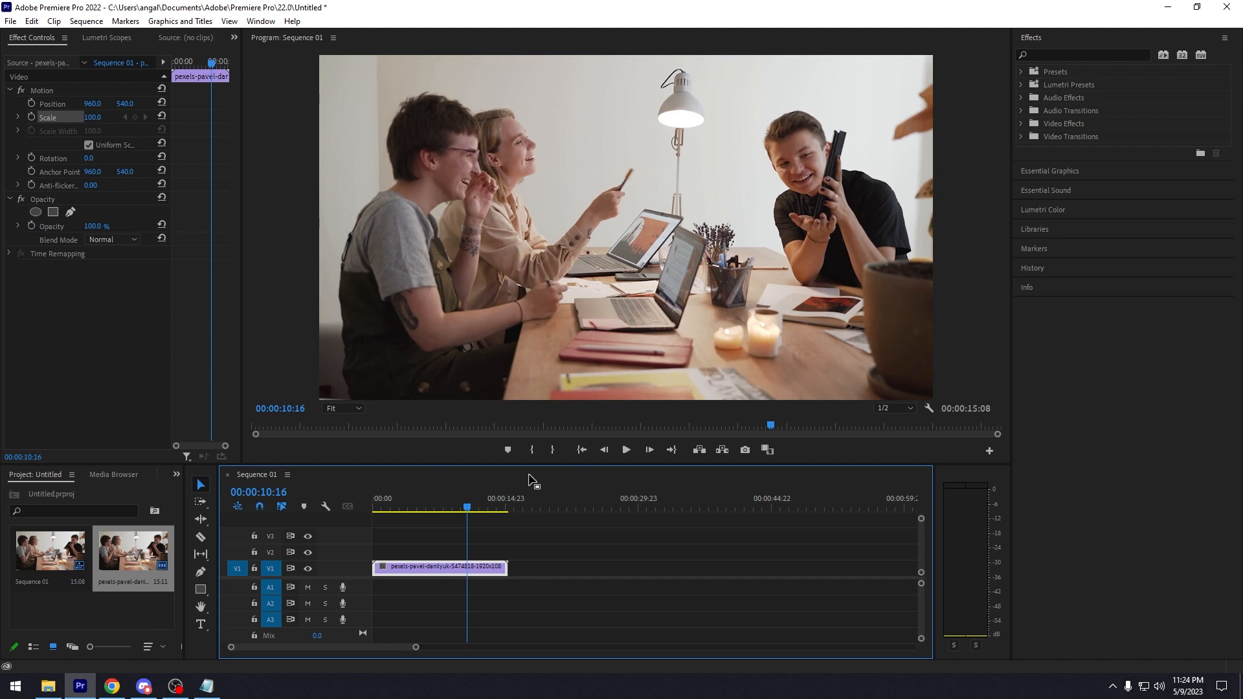
# Keyframe the clip's Scale at 421 on the first frame and at 103 at 00:00:08:22 for a zoom-out
pyautogui.moveTo(491, 498); pyautogui.dragTo(309, 515)
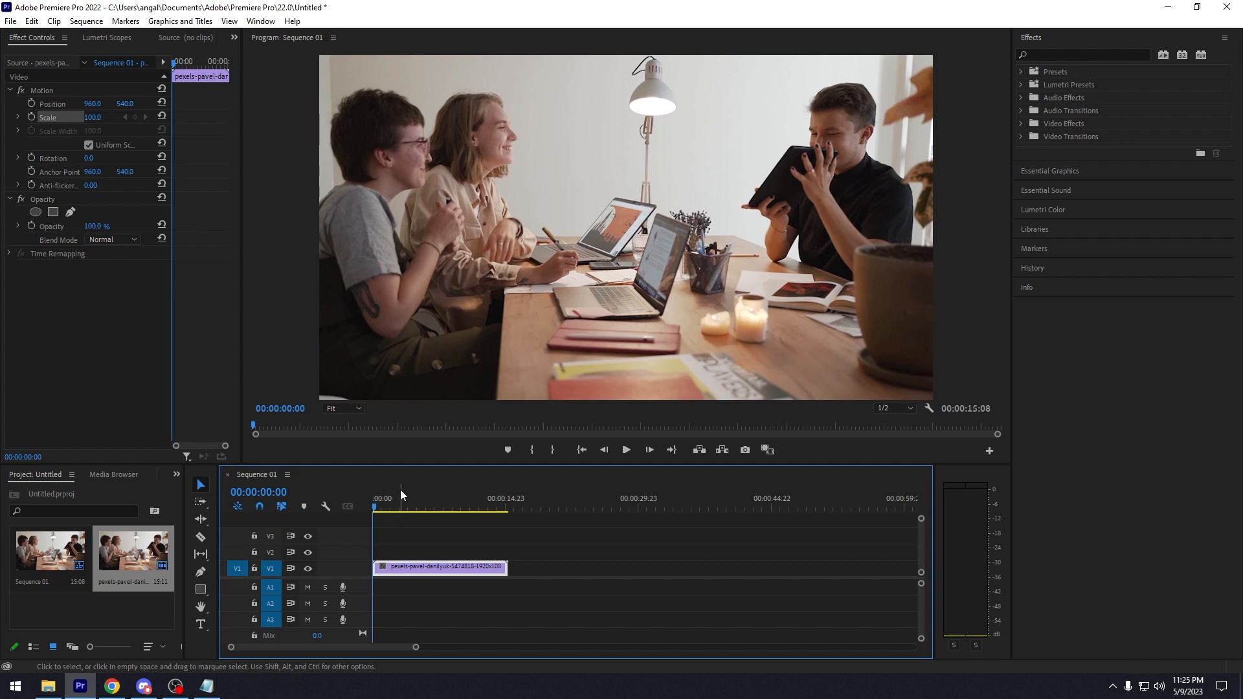
pyautogui.click(31, 118)
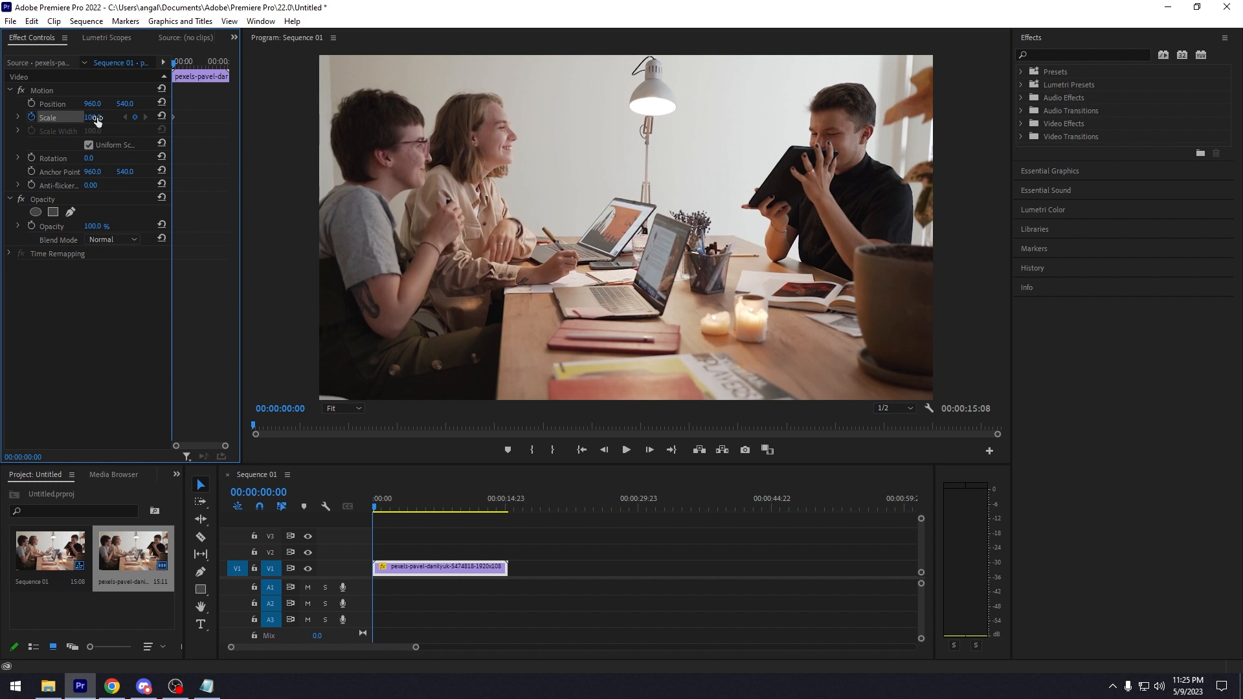
pyautogui.hotkey('ctrl', 'z')
pyautogui.moveTo(93, 117); pyautogui.dragTo(137, 145)
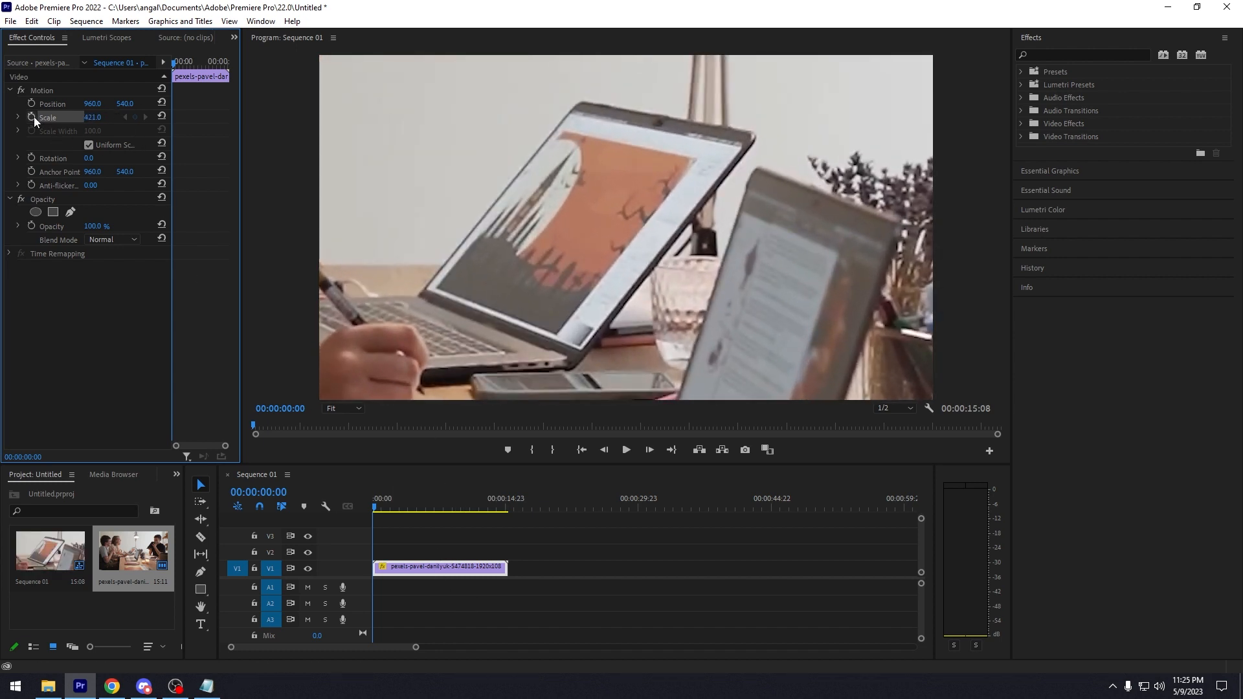
pyautogui.click(453, 500)
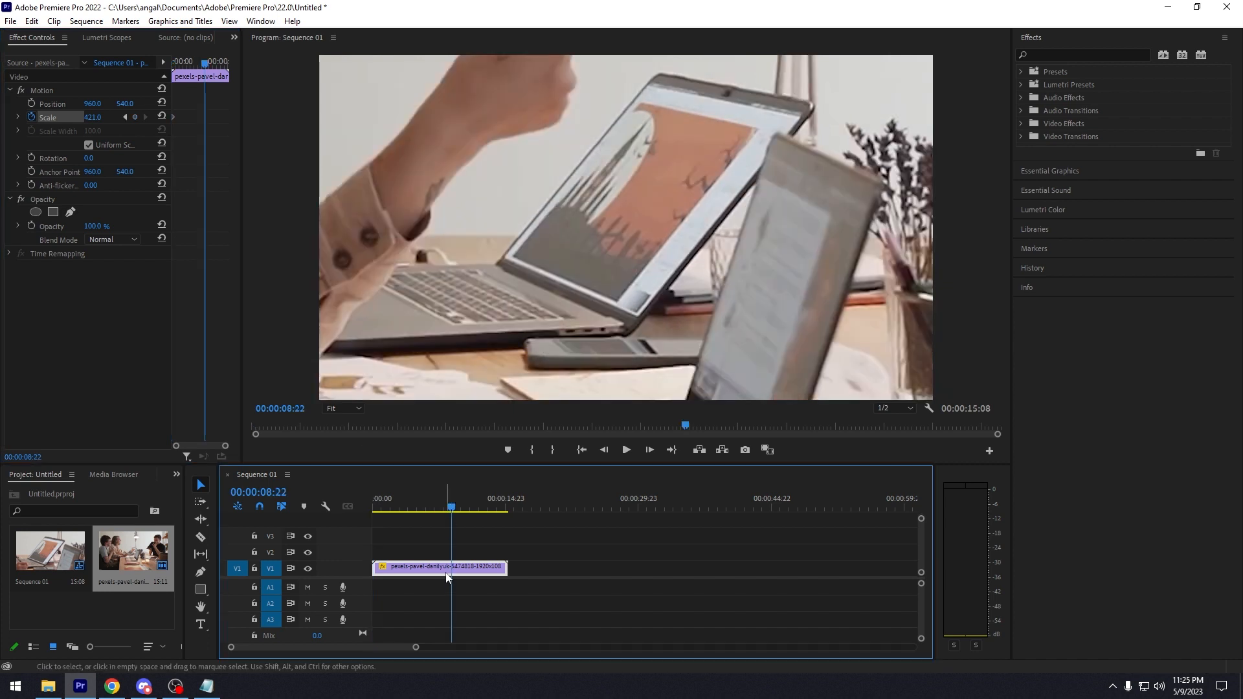
pyautogui.click(97, 120)
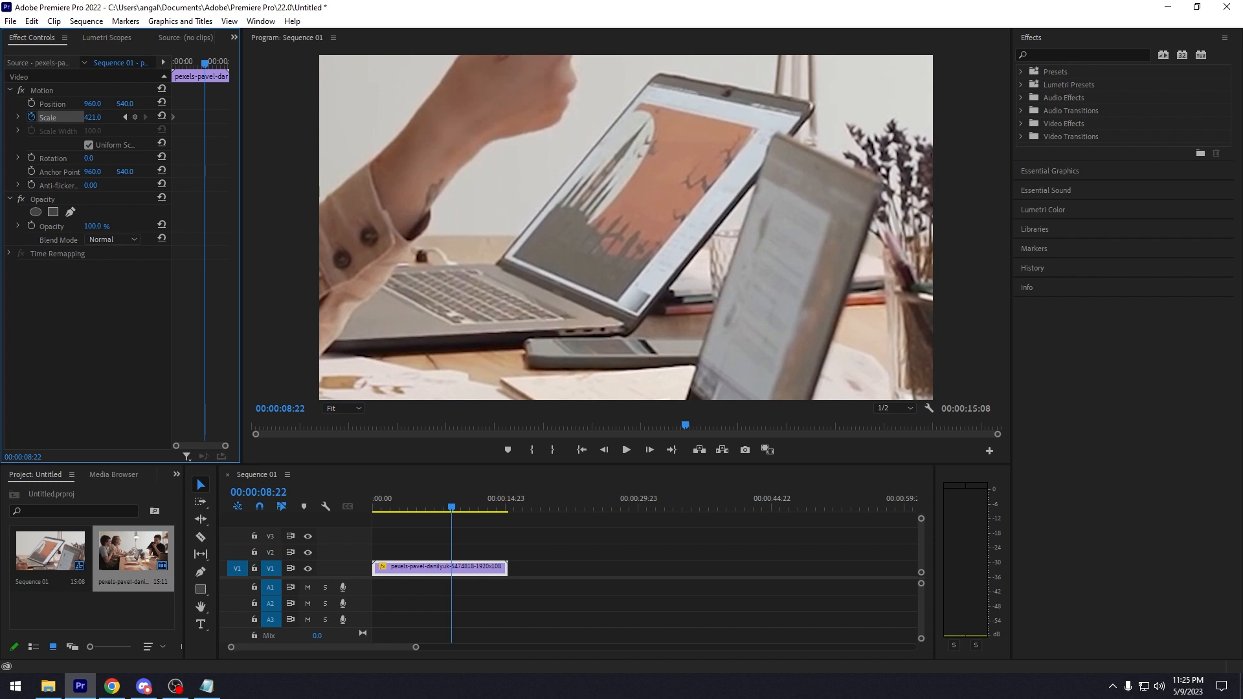
pyautogui.moveTo(93, 117); pyautogui.dragTo(2, 117)
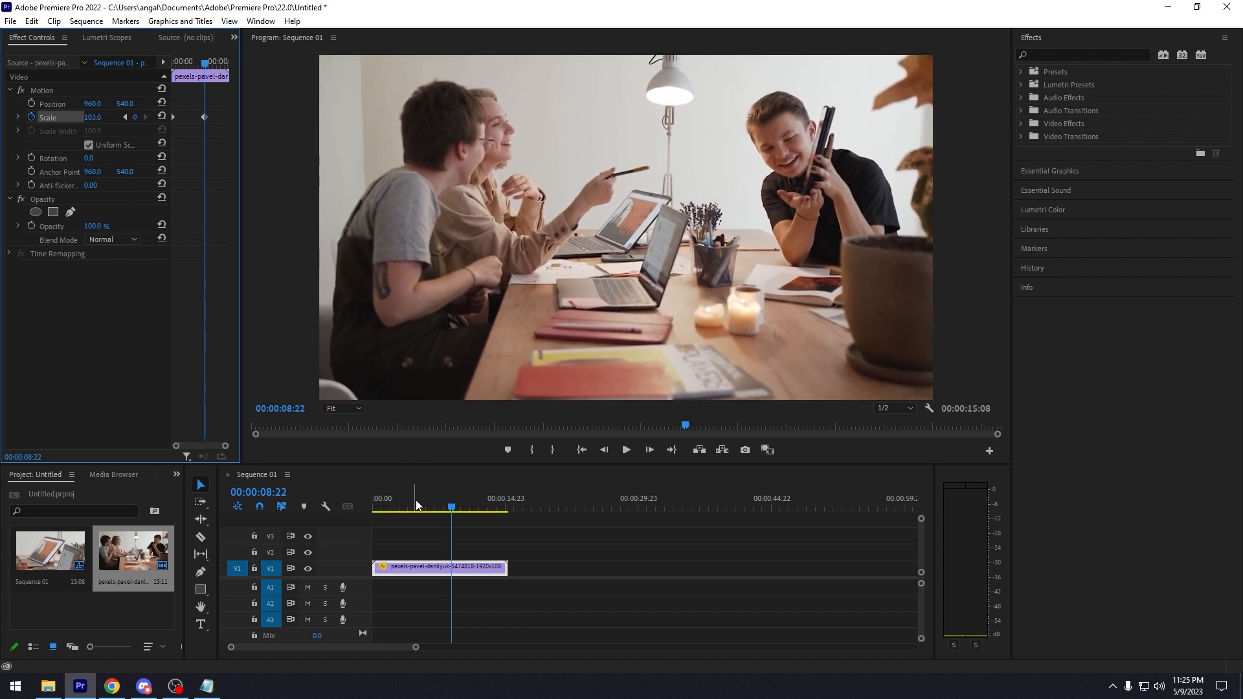
# Render the zoom-out In to Out, watch the rendered playback, and stop it
pyautogui.click(95, 24)
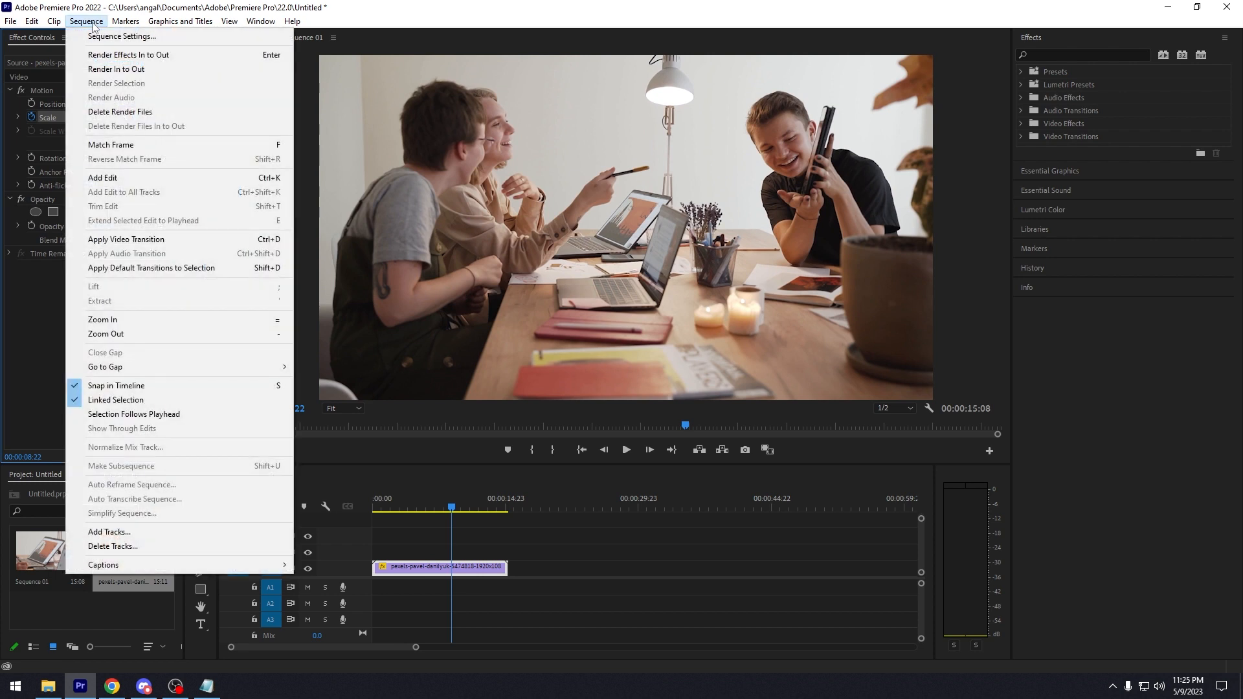
pyautogui.click(103, 69)
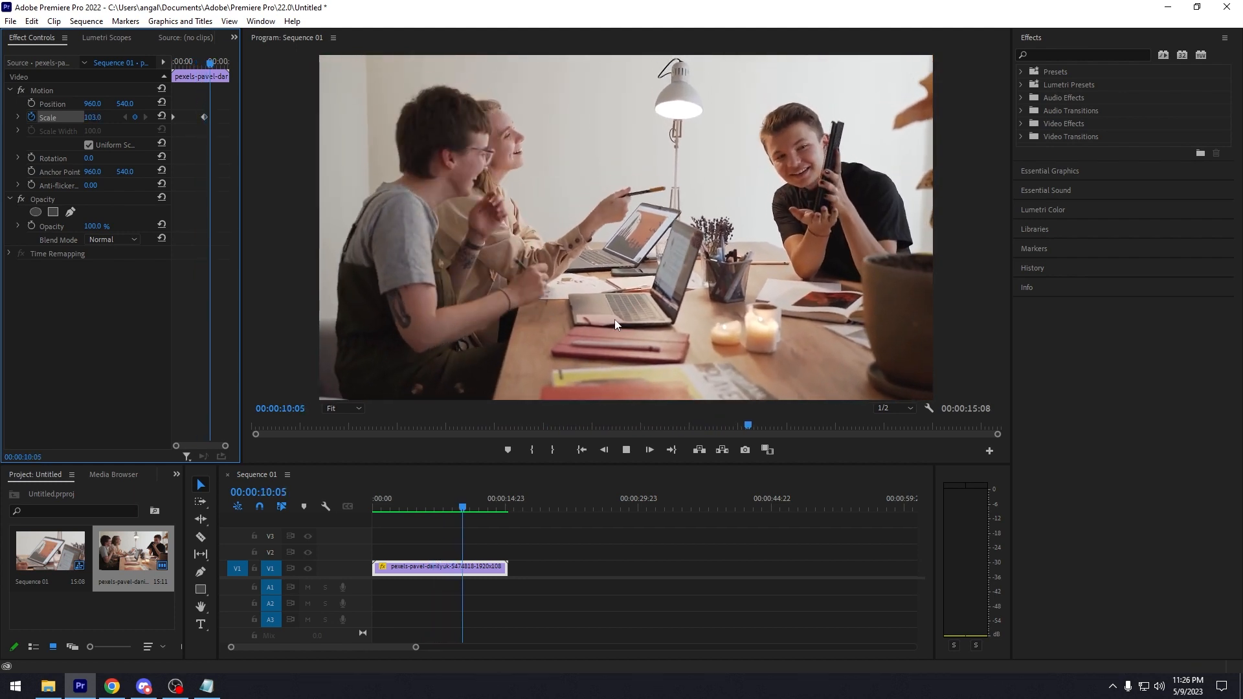
pyautogui.press('space')
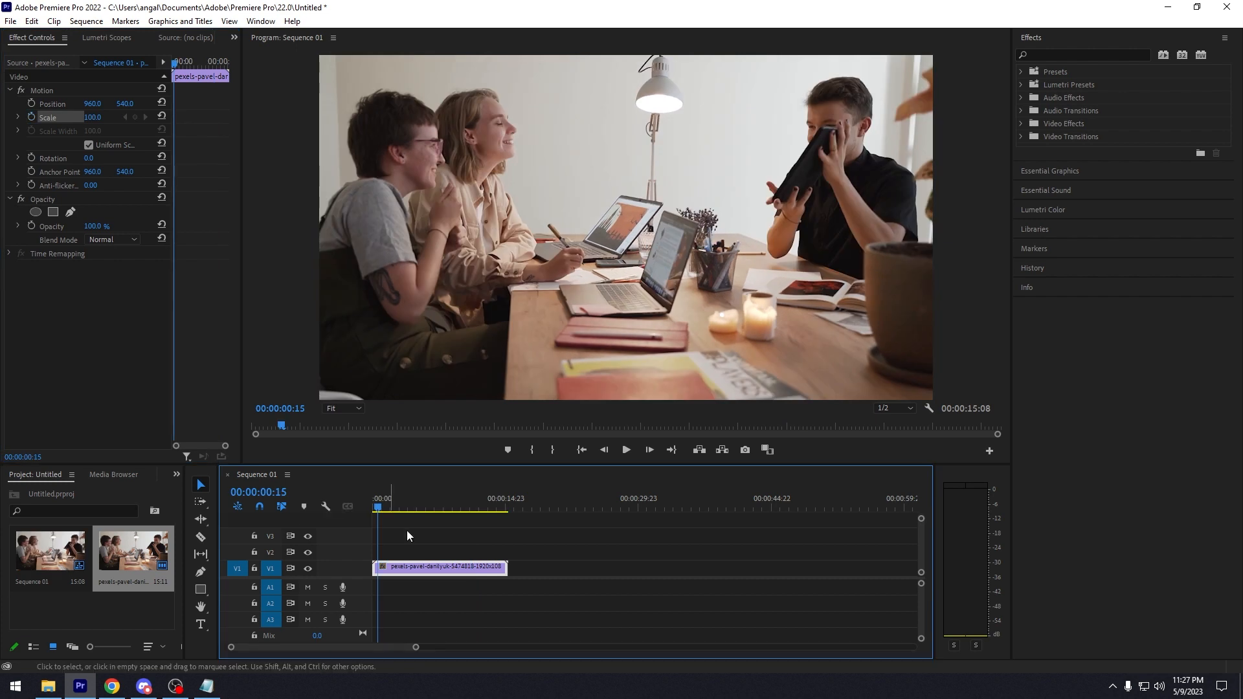
# Keyframe the clip's Scale at 407 on the first frame and at 114 at 00:00:07:19
pyautogui.moveTo(379, 504); pyautogui.dragTo(360, 500)
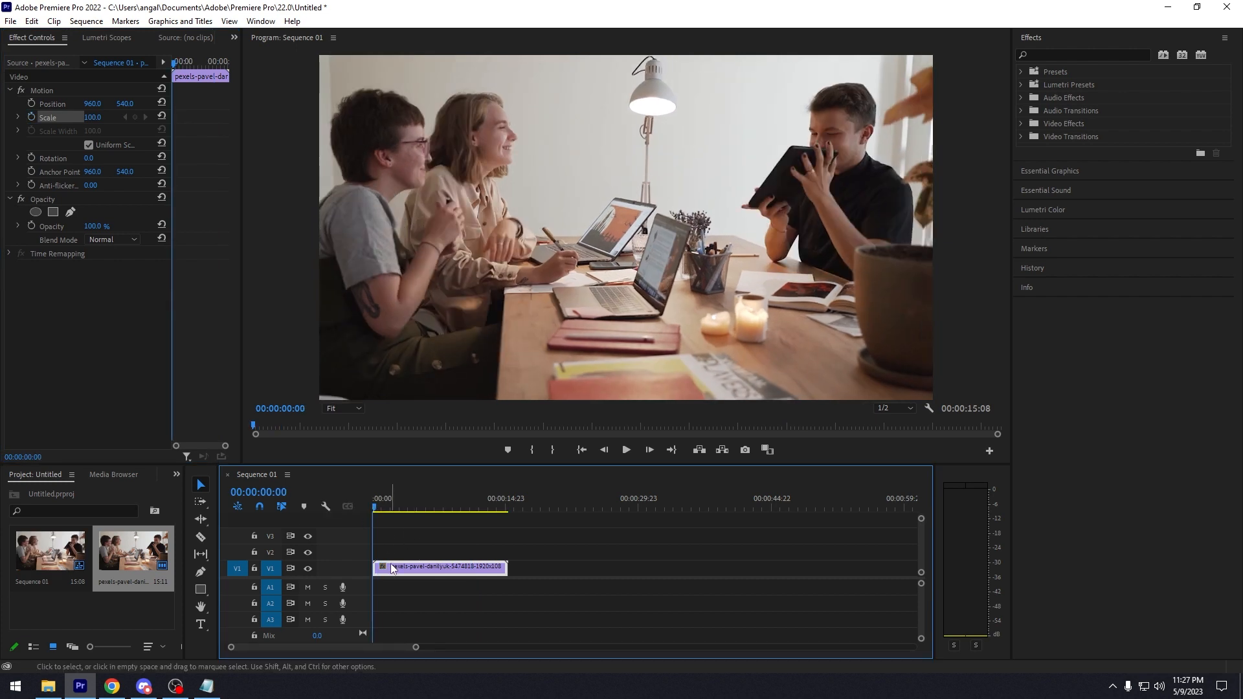
pyautogui.moveTo(92, 118); pyautogui.dragTo(291, 117)
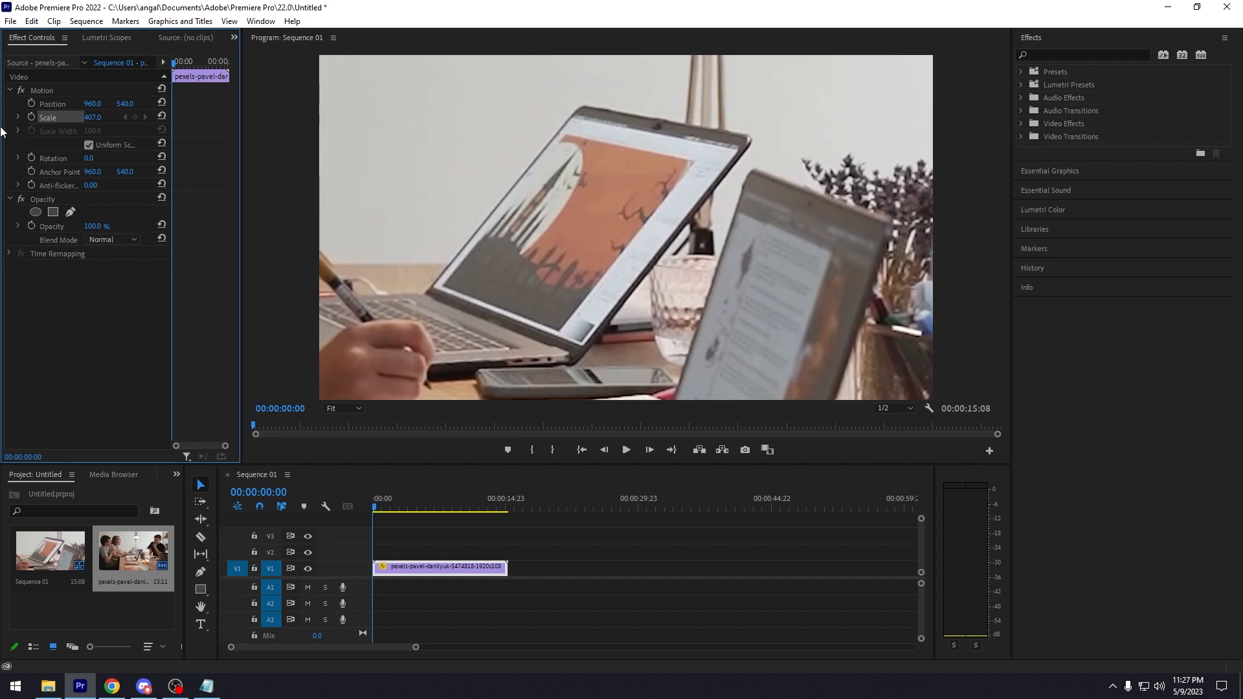
pyautogui.click(444, 506)
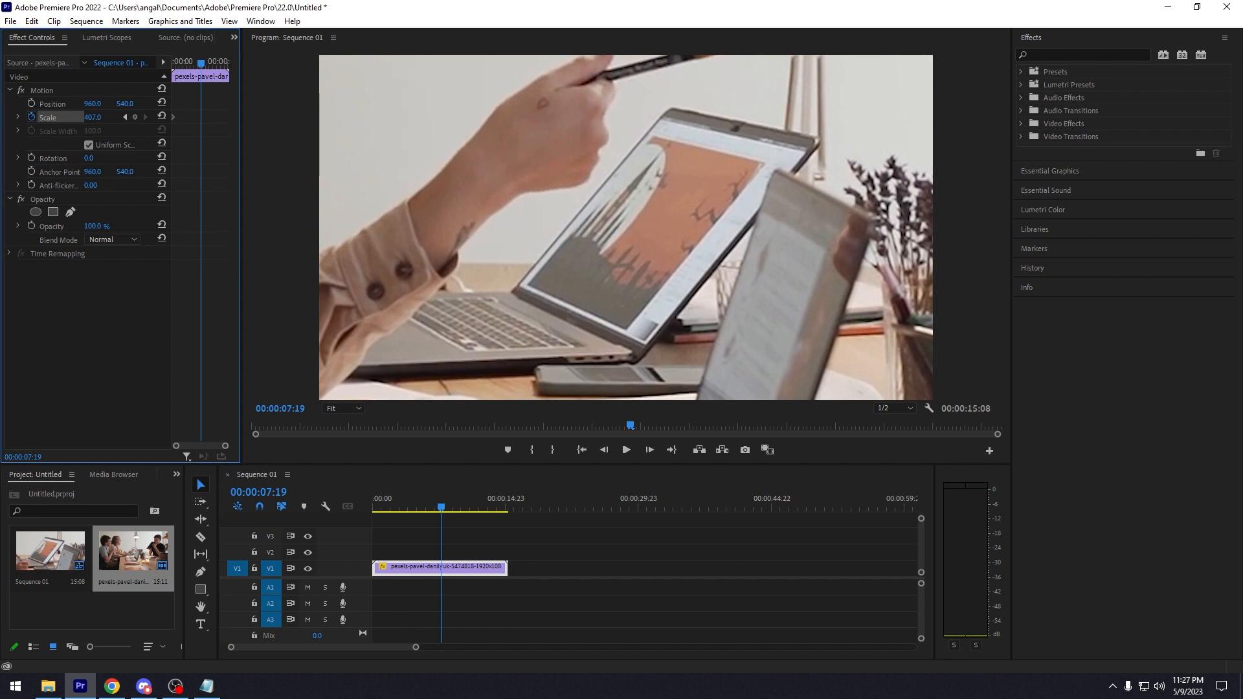
pyautogui.moveTo(92, 118)
pyautogui.mouseDown()
pyautogui.moveTo(0, 117)
pyautogui.moveTo(84, 117)
pyautogui.moveTo(70, 117)
pyautogui.mouseUp()
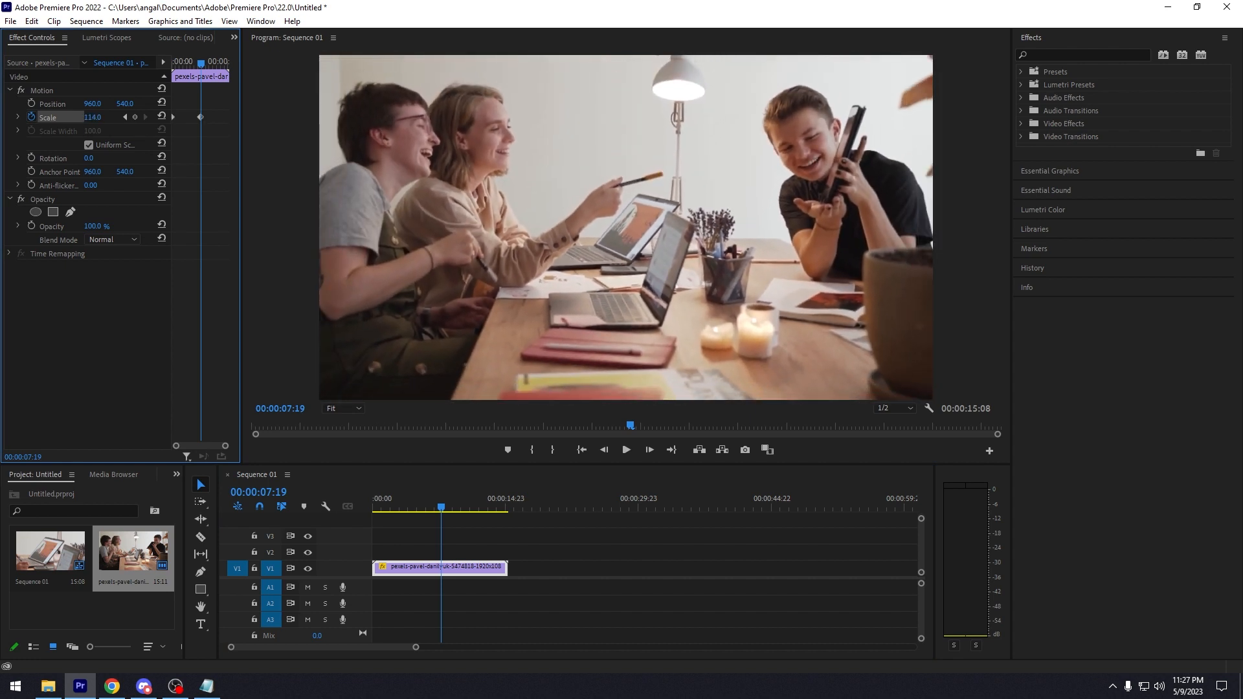
# Play the zoom-out from the start, stop partway, and undo its Scale keyframes
pyautogui.click(233, 478)
pyautogui.press('Home')
pyautogui.press('space')
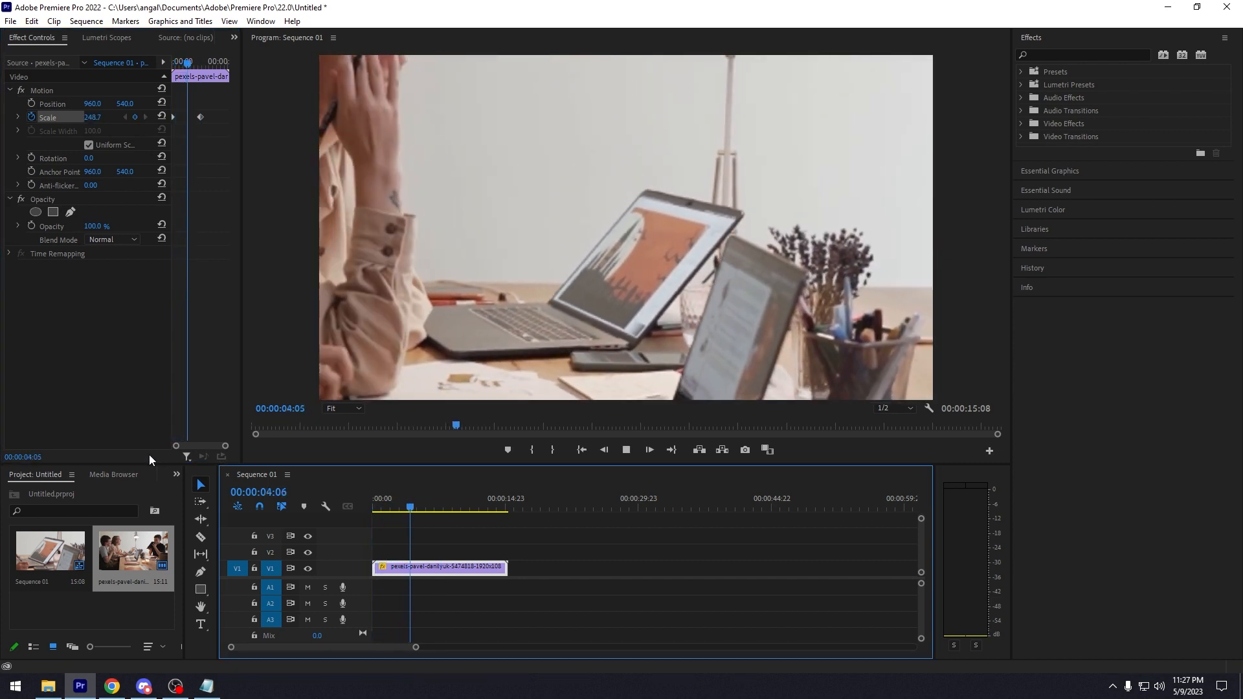
pyautogui.press('space')
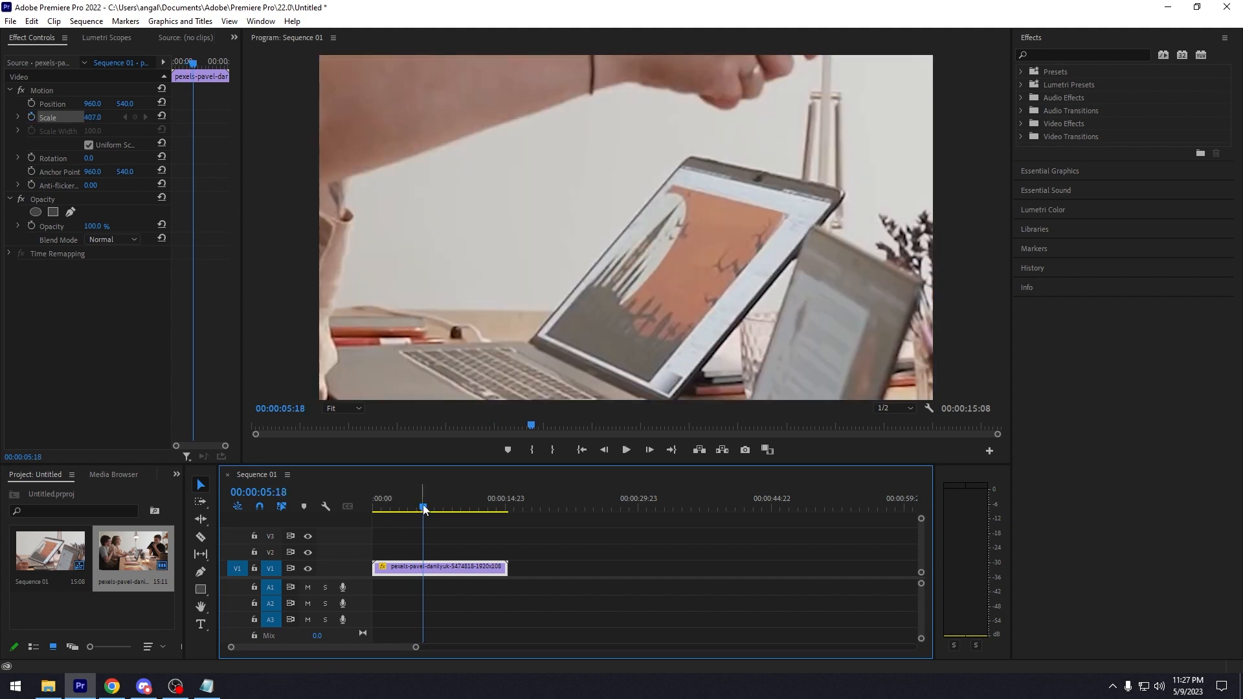
# Keyframe the clip's Scale at 435 on the first frame and at a much smaller value near the clip's end, at 00:00:15:02
pyautogui.moveTo(92, 116); pyautogui.dragTo(101, 117)
pyautogui.moveTo(413, 504); pyautogui.dragTo(346, 519)
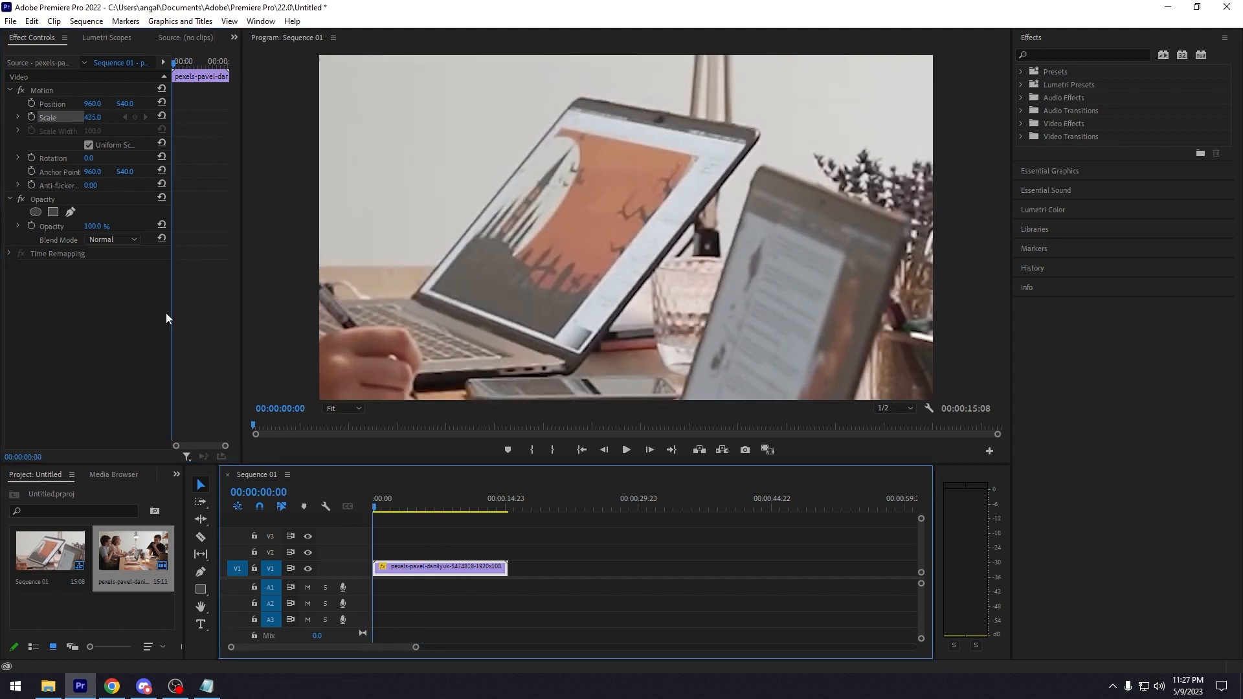
pyautogui.moveTo(497, 510); pyautogui.dragTo(508, 507)
pyautogui.moveTo(93, 117); pyautogui.dragTo(7, 117)
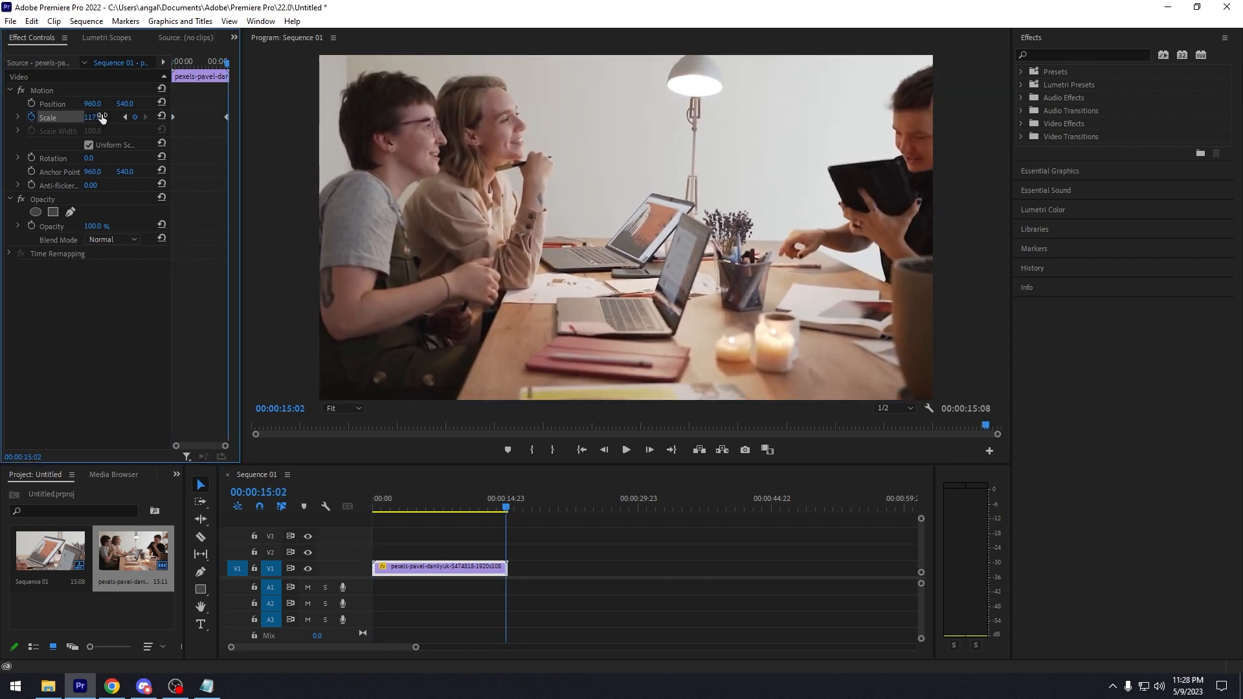
# Play the full-length zoom-out, stop partway, and undo all Scale changes back to 100
pyautogui.press('space')
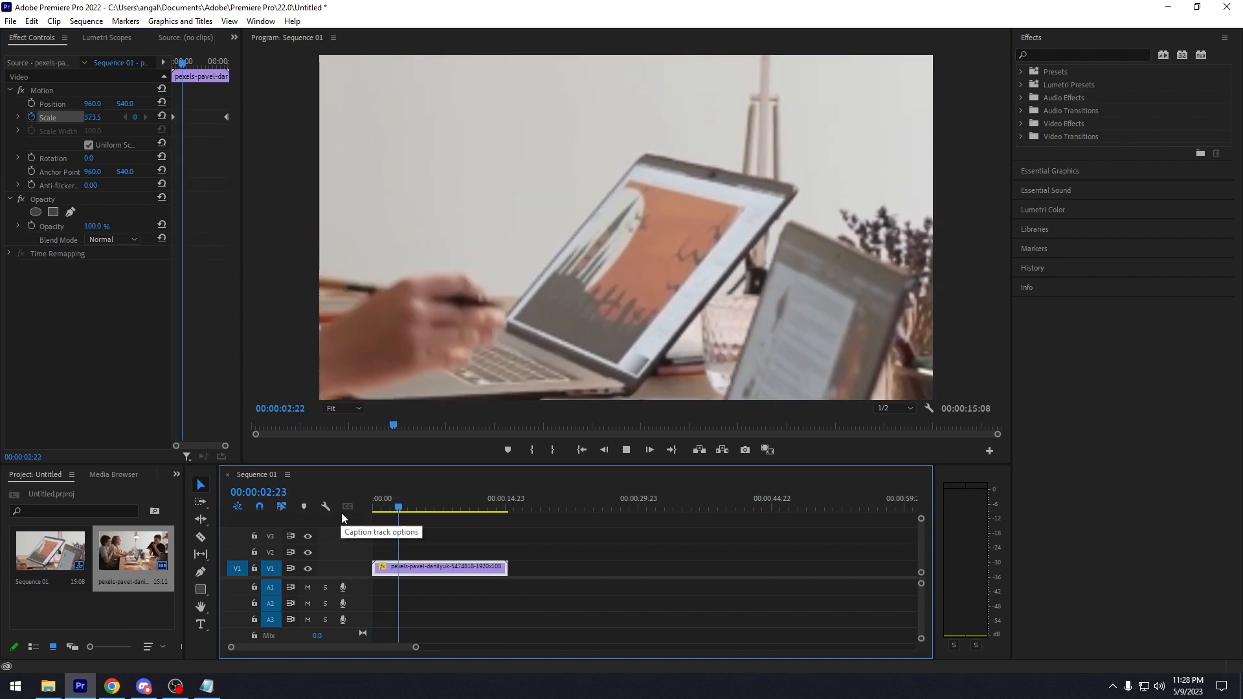
pyautogui.press('space')
pyautogui.hotkey('ctrl', 'z')
pyautogui.hotkey('ctrl', 'z')
pyautogui.hotkey('ctrl', 'z')
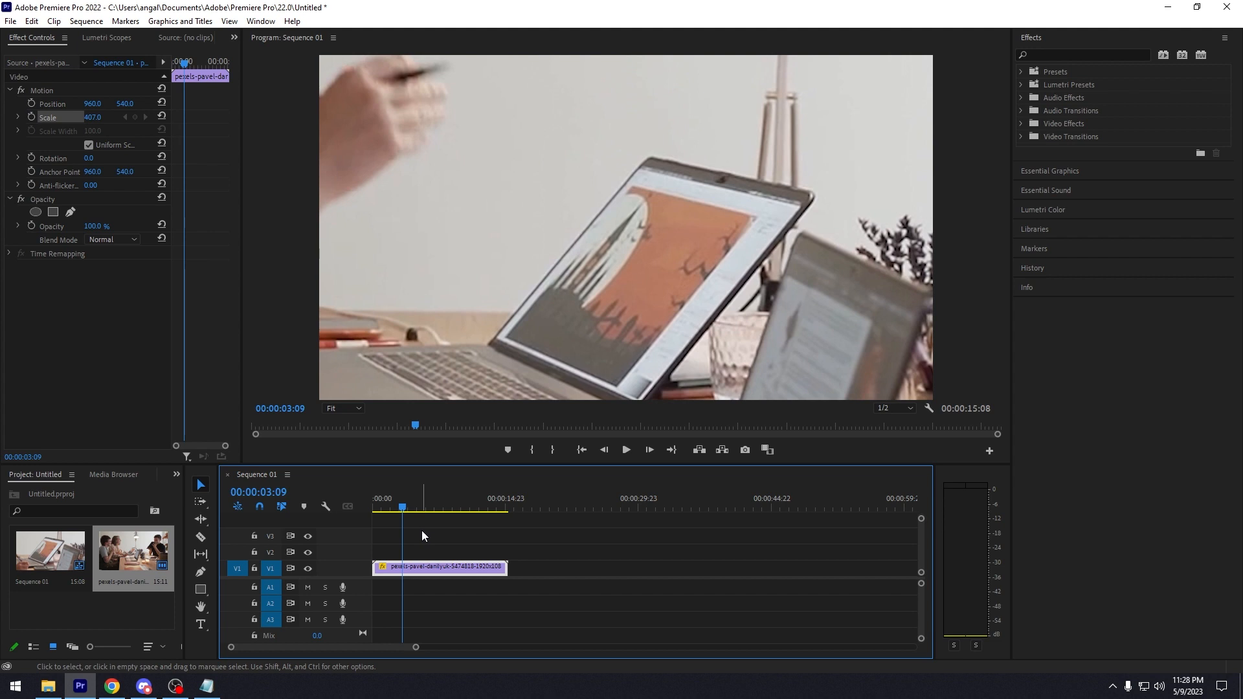
pyautogui.hotkey('ctrl', 'z')
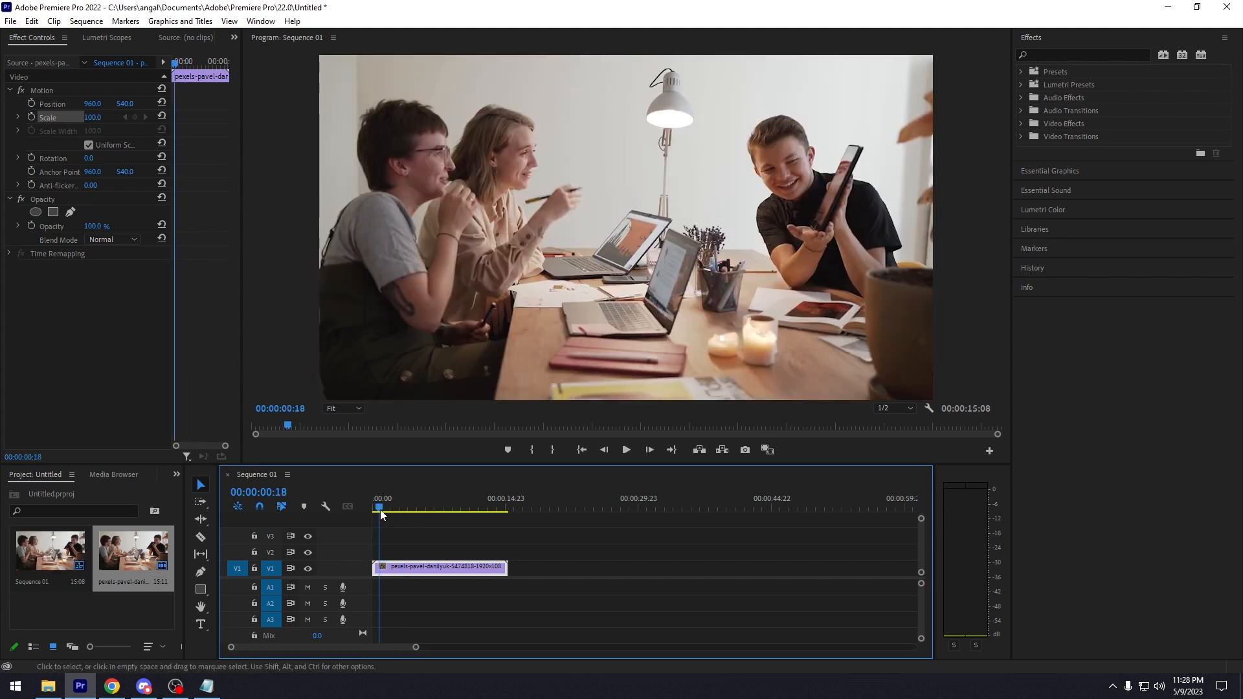
# Set the clip's Scale to 251 on the first frame and to 102 at 00:00:01:22
pyautogui.press('Home')
pyautogui.moveTo(93, 117); pyautogui.dragTo(101, 117)
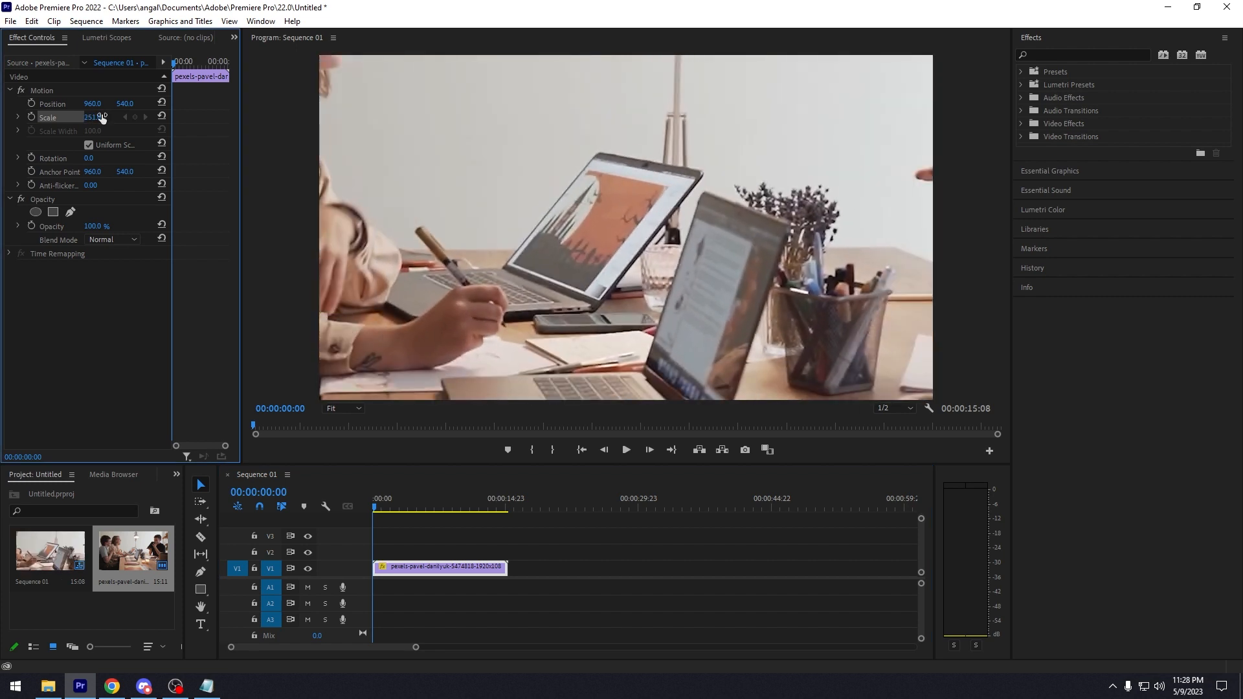
pyautogui.click(384, 508)
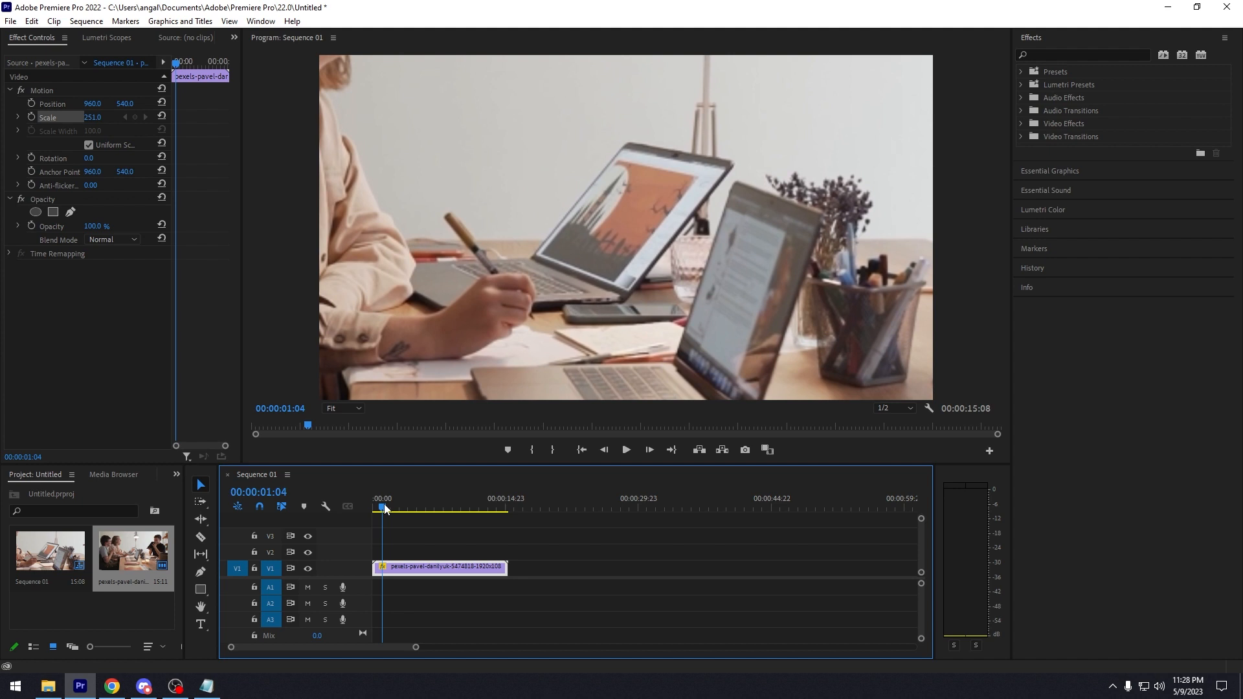
pyautogui.moveTo(384, 508); pyautogui.dragTo(391, 509)
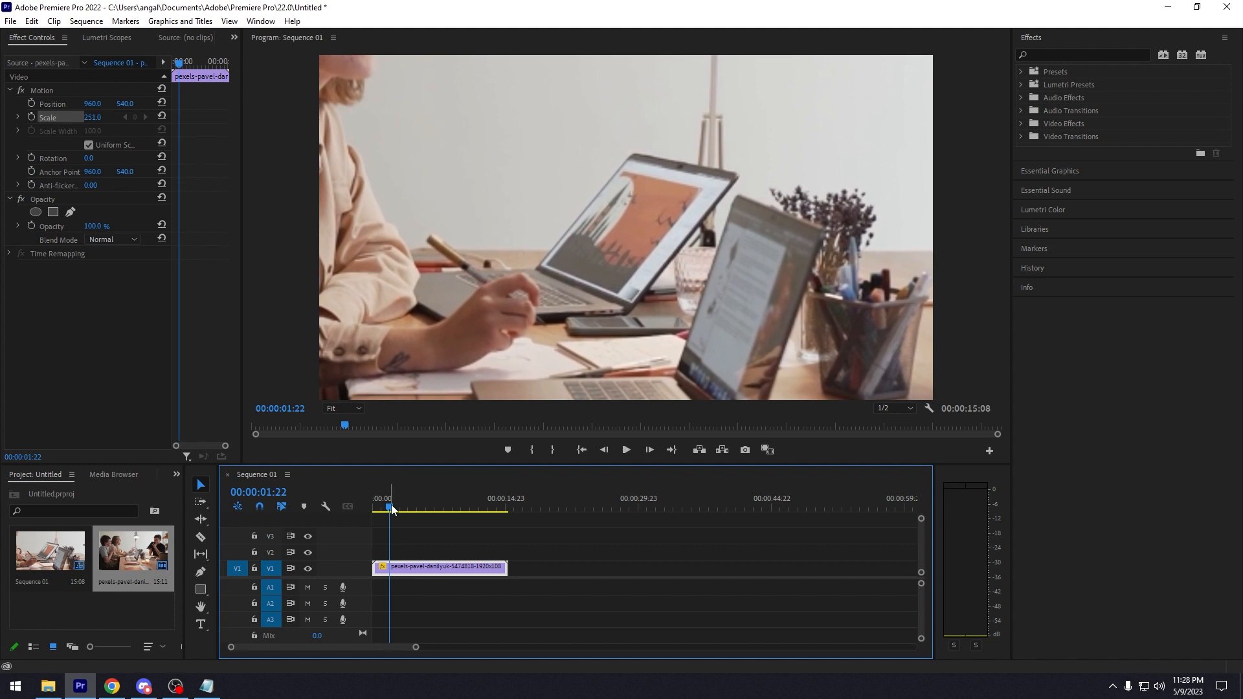
pyautogui.moveTo(190, 117); pyautogui.dragTo(93, 117)
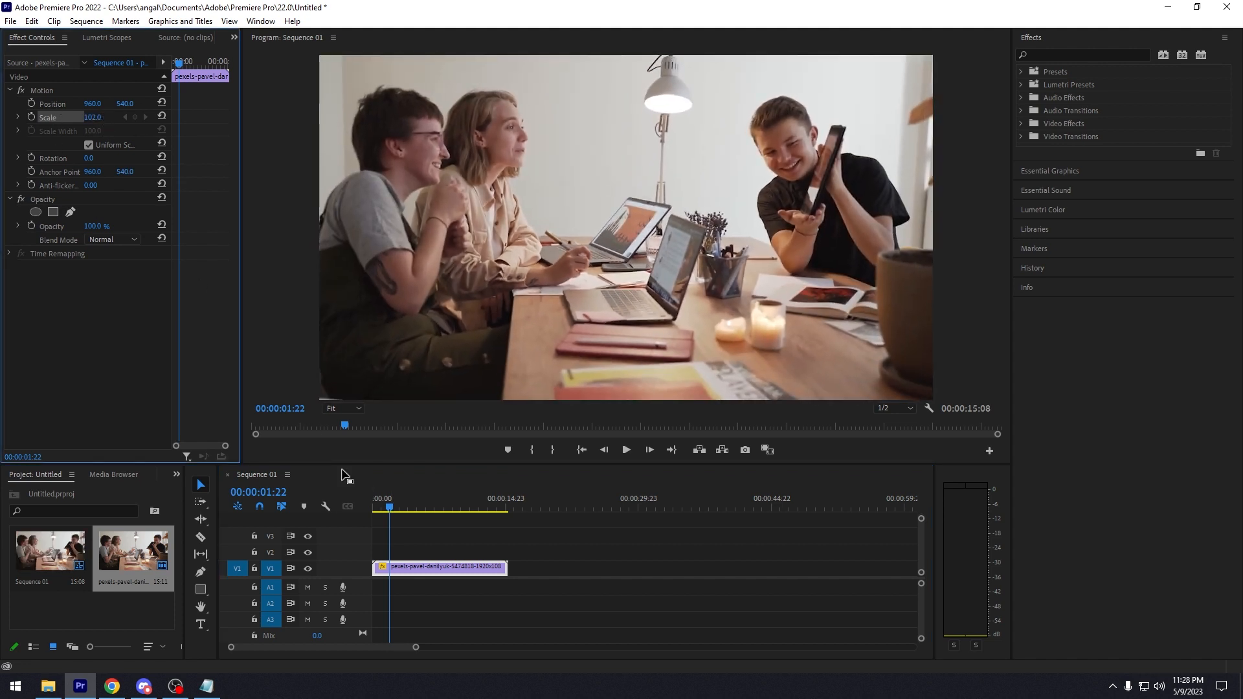
# Play the clip briefly from the start and undo both Scale changes
pyautogui.moveTo(396, 508); pyautogui.dragTo(275, 485)
pyautogui.press('space')
pyautogui.press('space')
pyautogui.hotkey('ctrl', 'z')
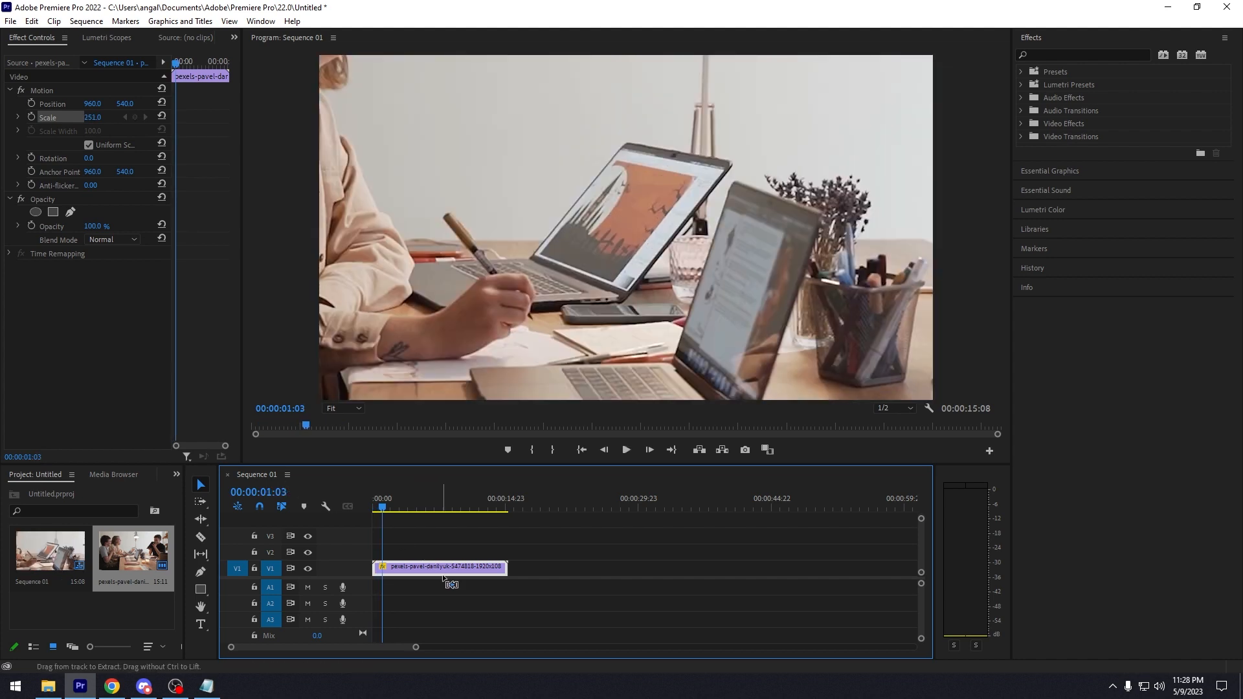
pyautogui.hotkey('ctrl', 'z')
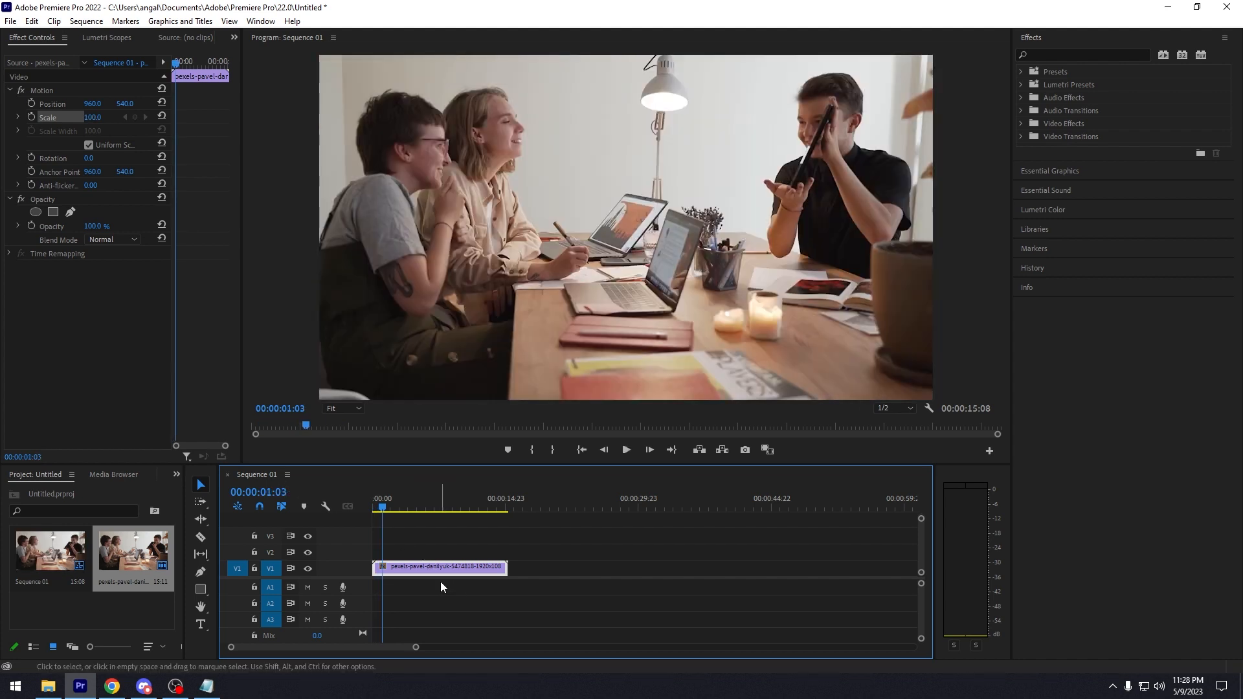
# Keyframe the clip's Scale at 170 on the first frame and at a smaller value at 00:00:02:10 for a short zoom-out
pyautogui.moveTo(384, 509); pyautogui.dragTo(304, 499)
pyautogui.moveTo(86, 120); pyautogui.dragTo(131, 120)
pyautogui.click(394, 507)
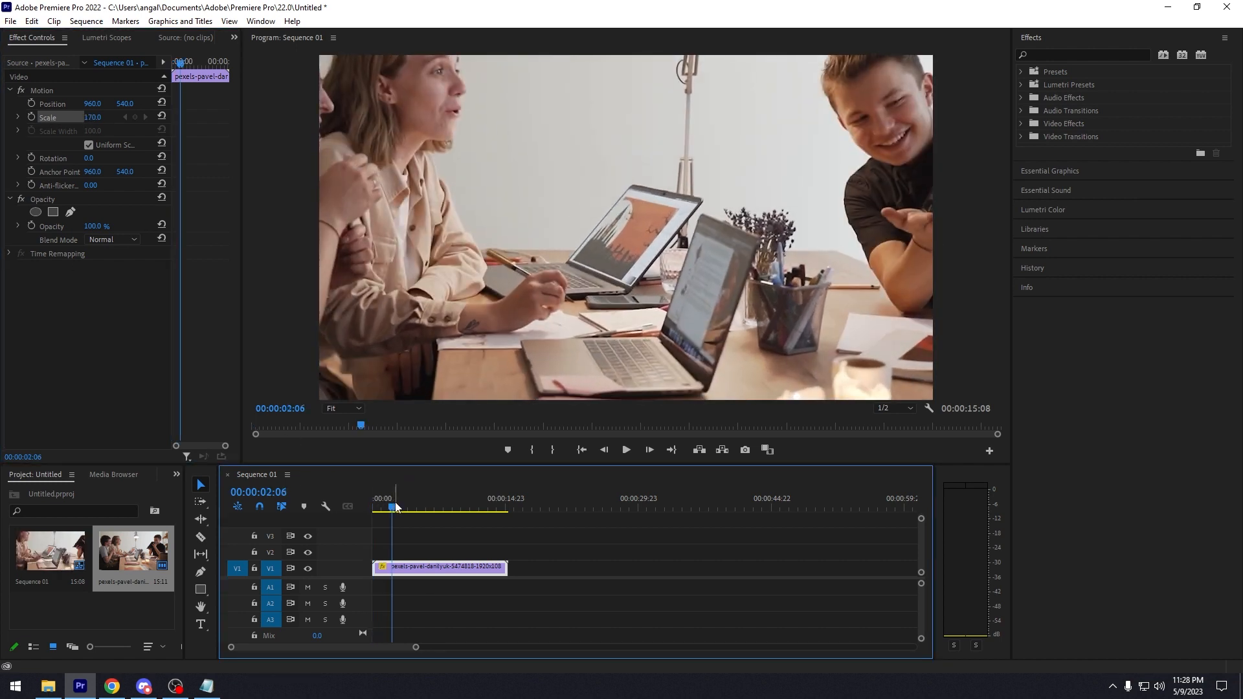
pyautogui.moveTo(394, 507); pyautogui.dragTo(351, 506)
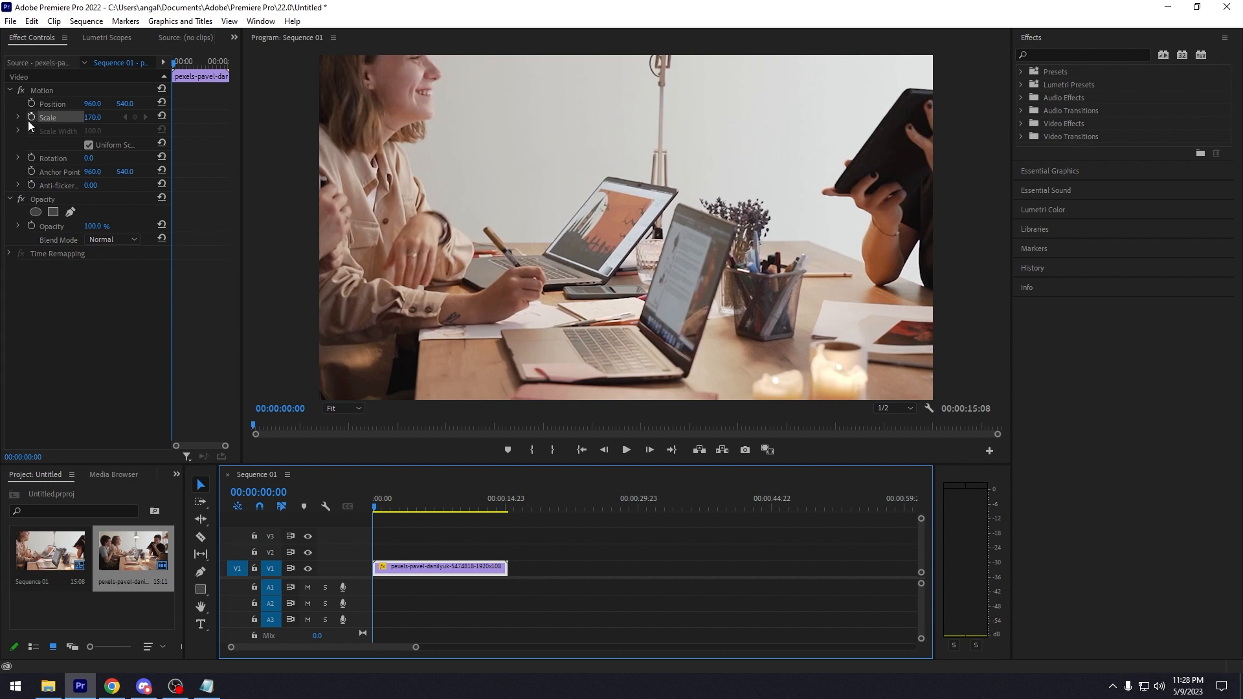
pyautogui.click(394, 508)
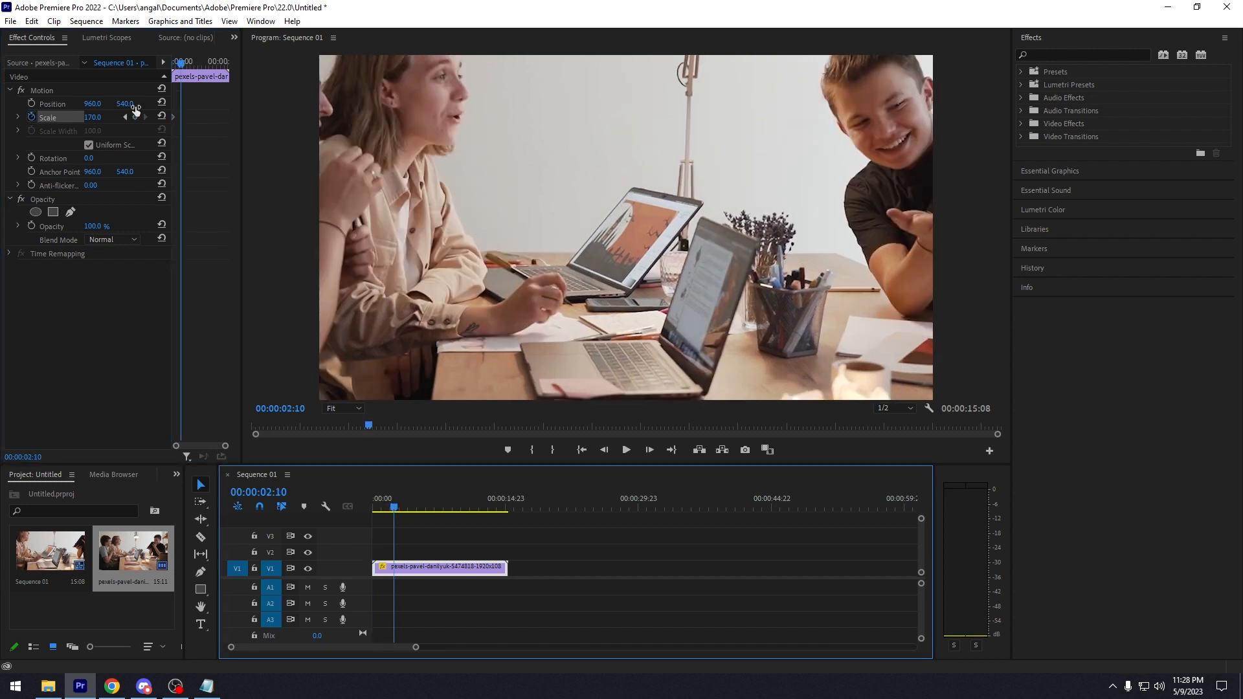
pyautogui.moveTo(92, 117); pyautogui.dragTo(47, 117)
# Play the short zoom-out from the first frame
pyautogui.click(336, 492)
pyautogui.press('Home')
pyautogui.press('space')
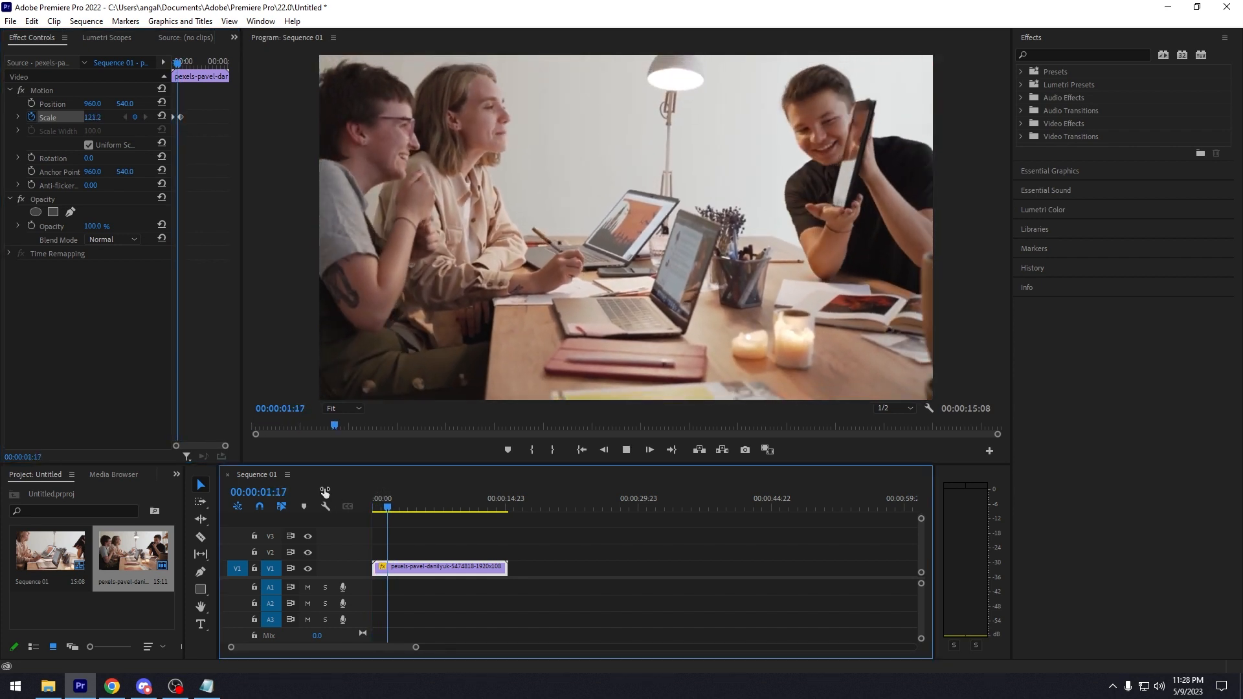